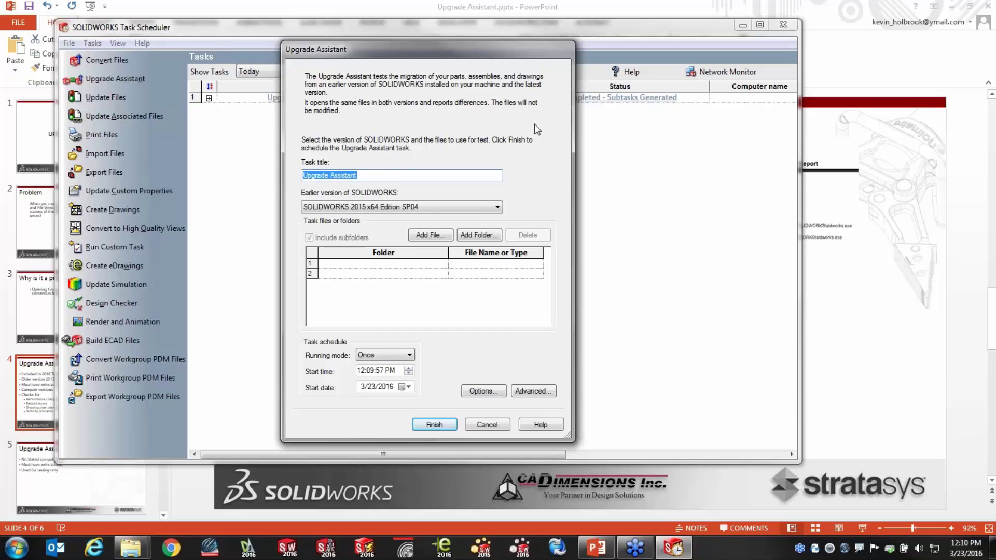
Step: Keep SOLIDWORKS 2015 x64 Edition SP04 as the earlier version and add the desktop's Car_Remote folder to the task
{"action": "left_click", "coordinate": [373, 176]}
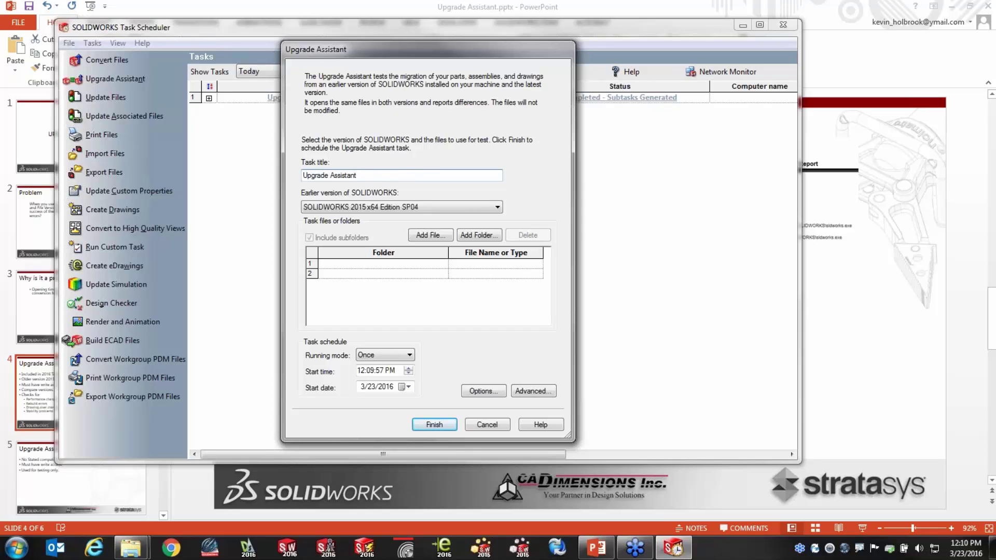
{"action": "left_click", "coordinate": [497, 207]}
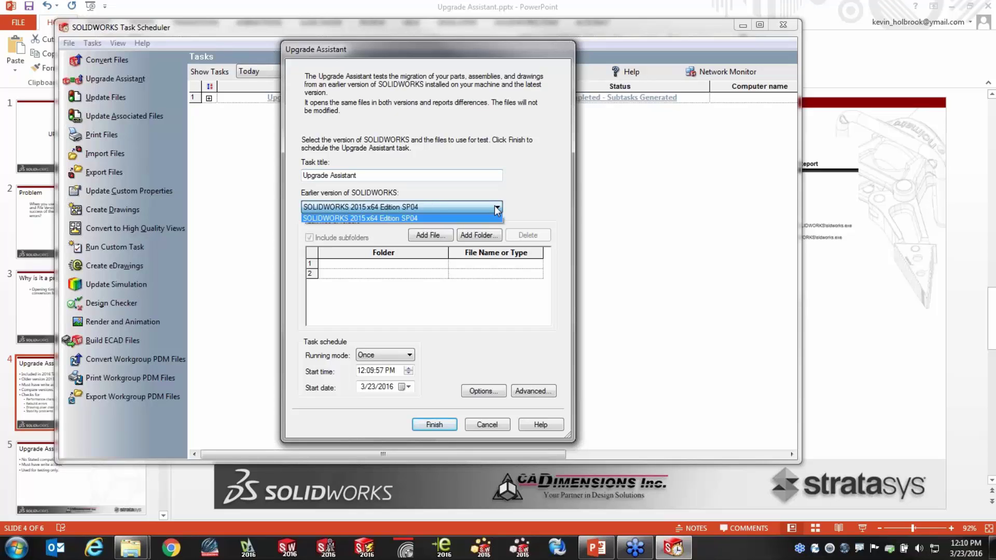
{"action": "left_click", "coordinate": [497, 207]}
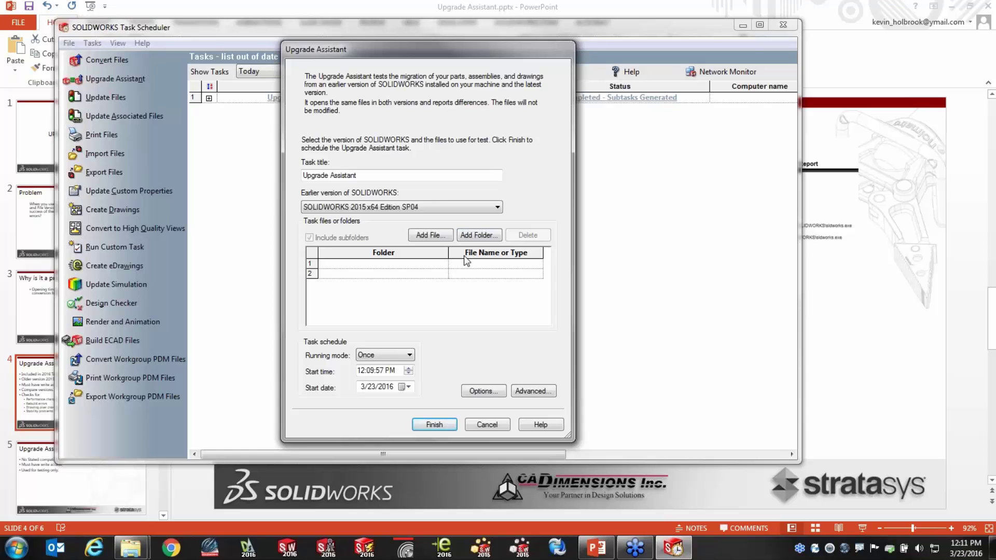
{"action": "left_click", "coordinate": [478, 235]}
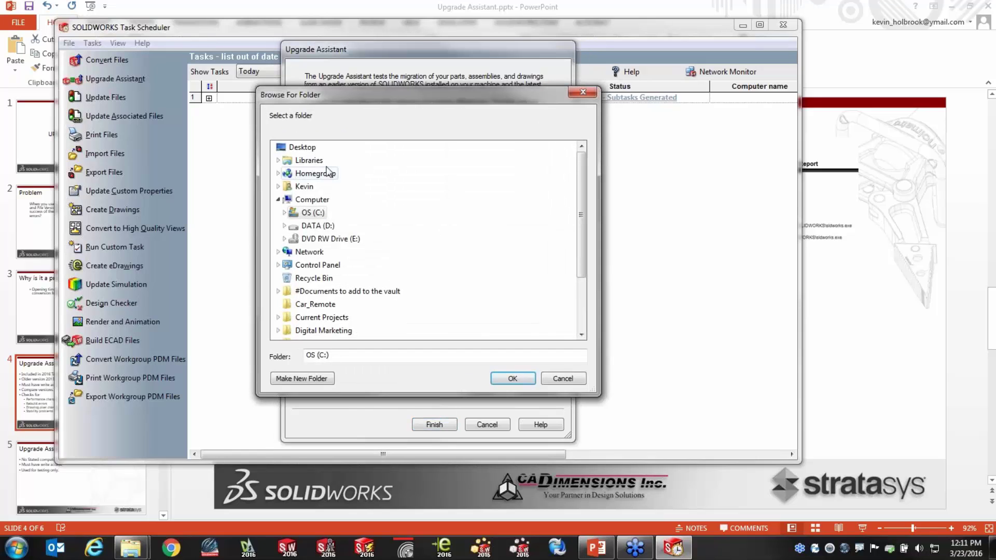
{"action": "left_click", "coordinate": [314, 304]}
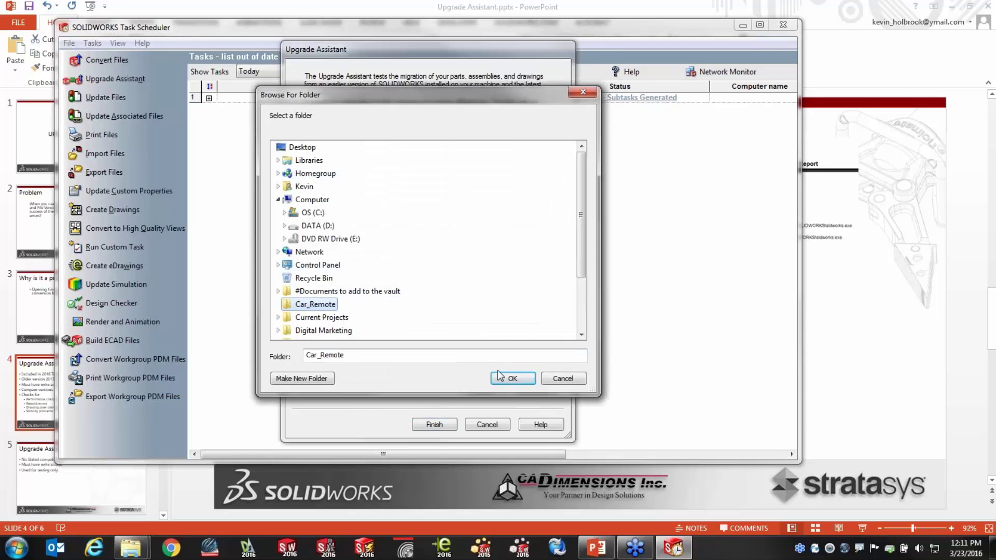
{"action": "left_click", "coordinate": [510, 378]}
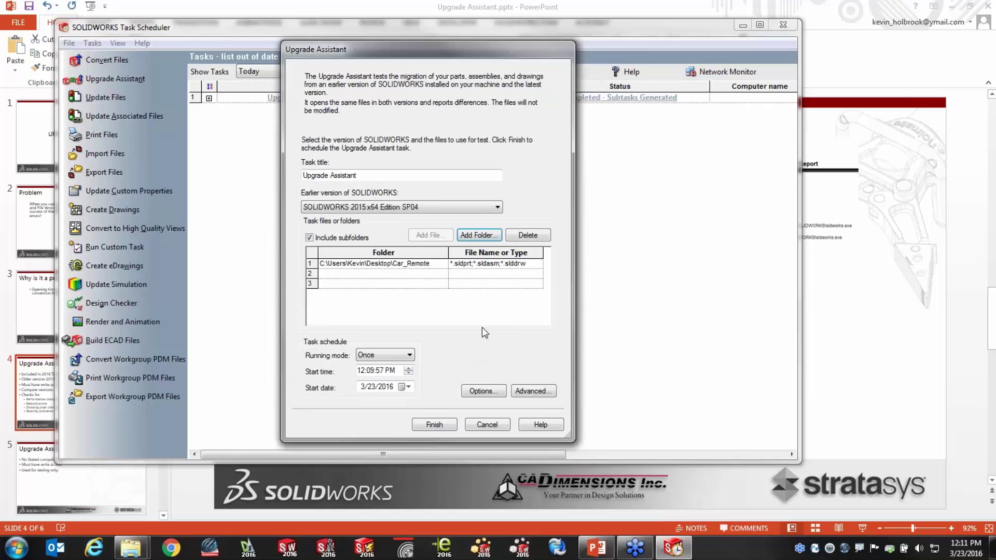
Step: Schedule the Upgrade Assistant task to run once with a start time of 12:13:57 PM
{"action": "left_click", "coordinate": [410, 355]}
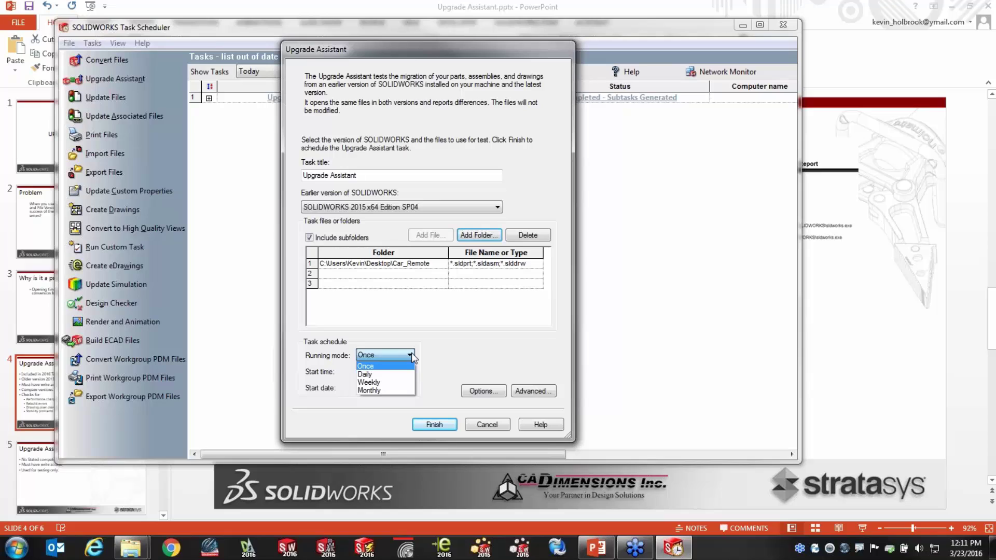
{"action": "left_click", "coordinate": [412, 354]}
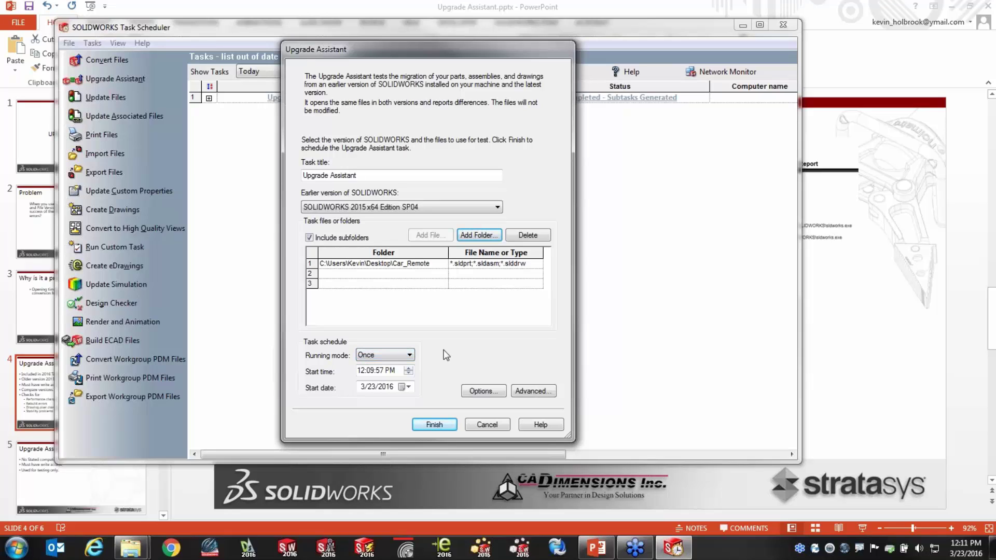
{"action": "left_click", "coordinate": [374, 370]}
{"action": "type", "text": "13"}
Step: Accept the task options that check only the active configuration and save the log to the desktop's Upgrade Assistant folder
{"action": "left_click", "coordinate": [486, 392]}
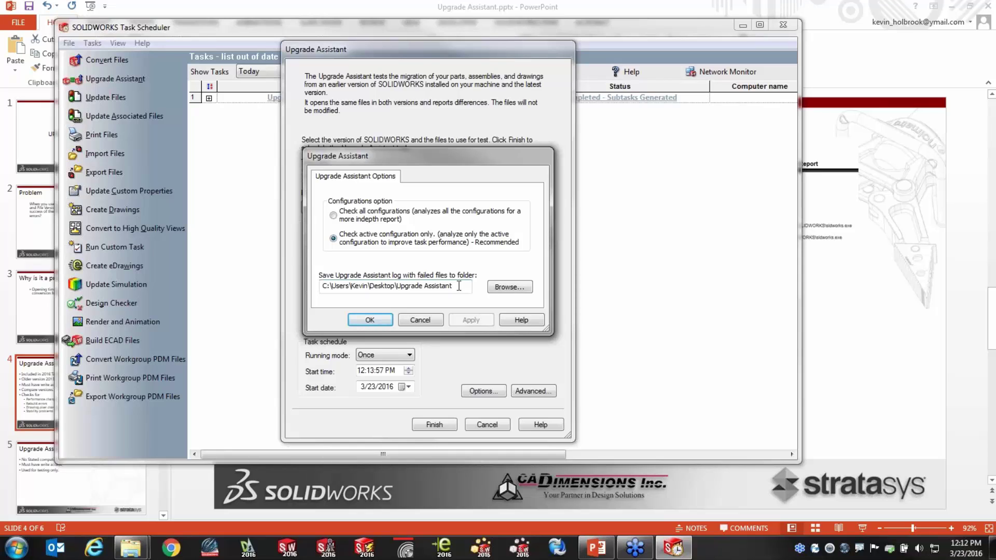
{"action": "left_click_drag", "start_coordinate": [459, 285], "coordinate": [321, 286]}
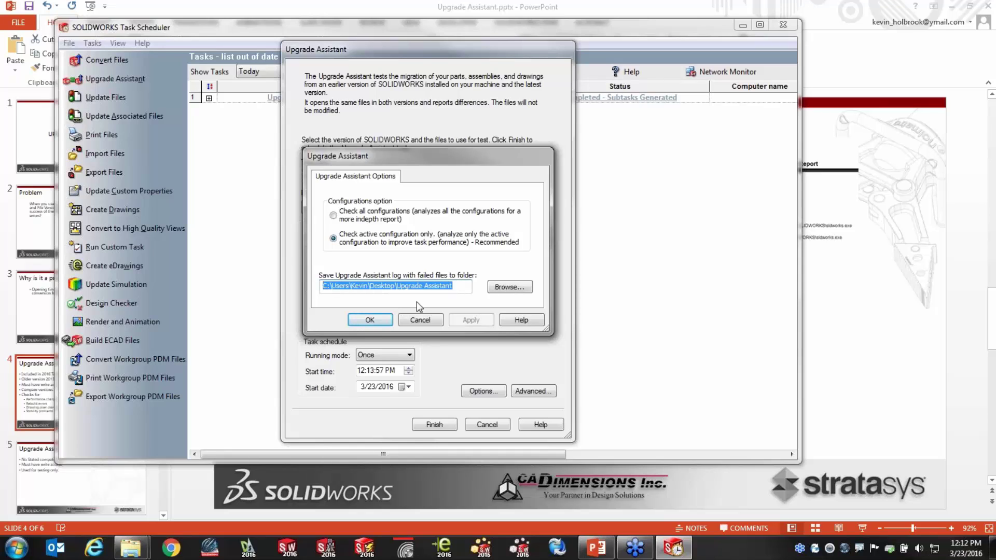
{"action": "left_click", "coordinate": [370, 320]}
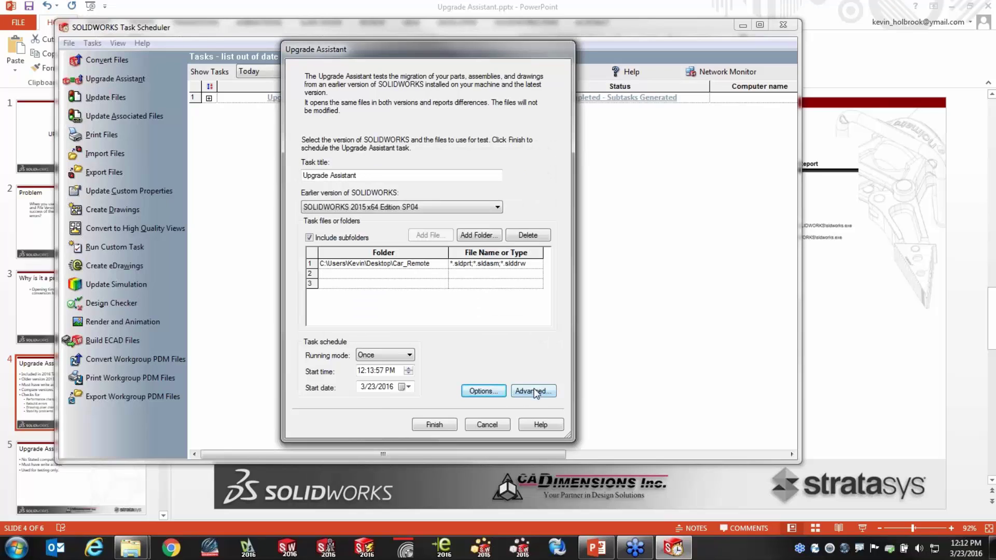
Step: Review the advanced working folder and time-out options without applying changes, and finish scheduling the Upgrade Assistant task
{"action": "left_click", "coordinate": [533, 390]}
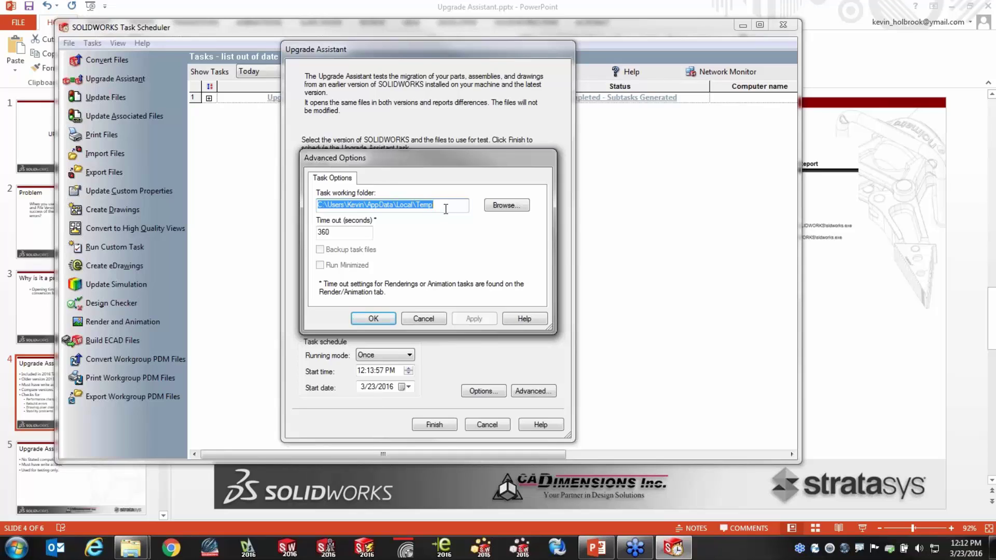
{"action": "left_click", "coordinate": [349, 232]}
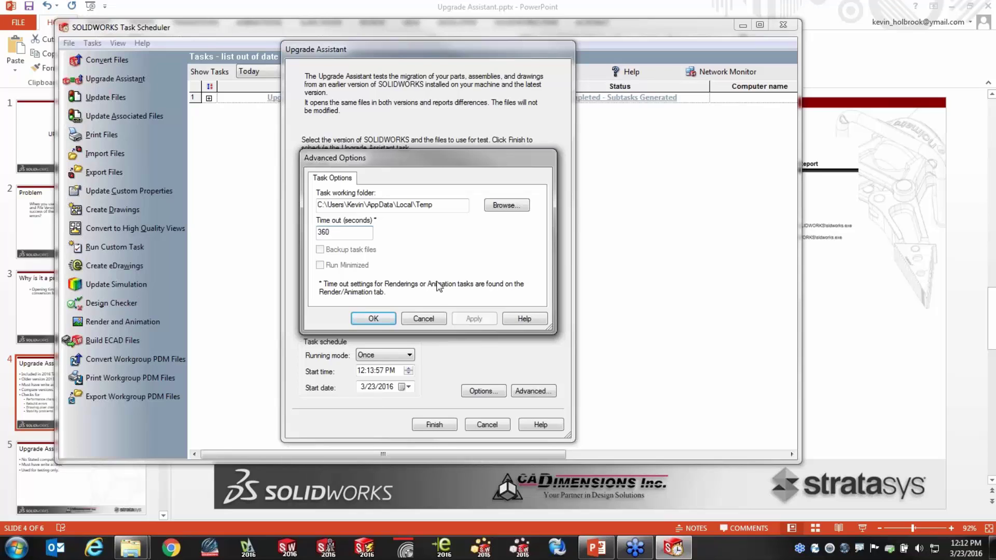
{"action": "left_click", "coordinate": [423, 318]}
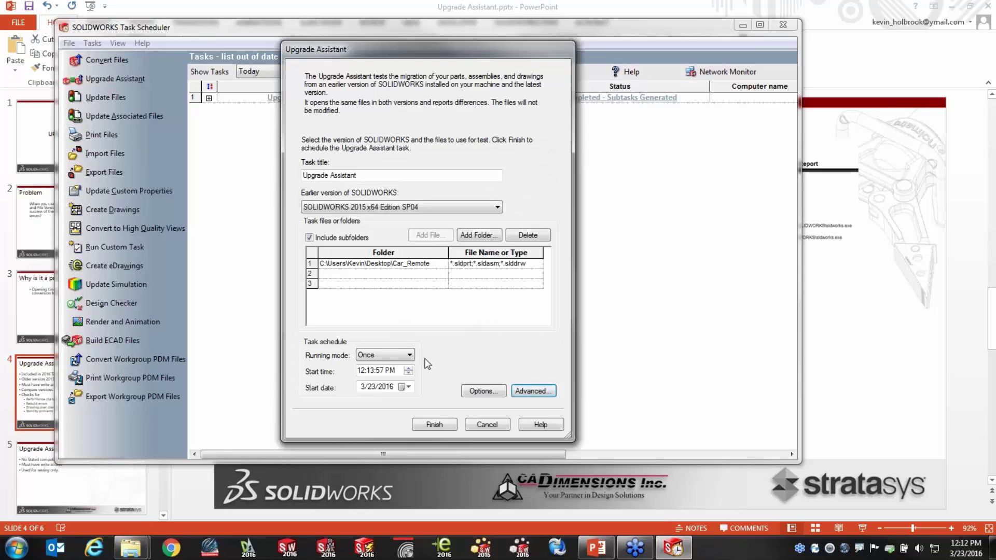
{"action": "left_click", "coordinate": [434, 424]}
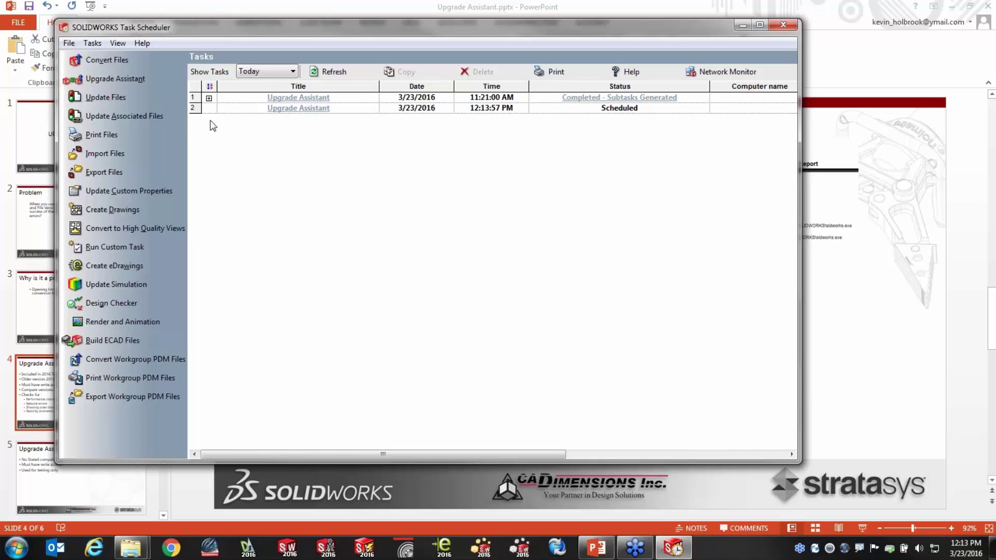
Step: Examine the status and progress of the 11:21:00 AM Upgrade Assistant task's subtasks and collapse them again
{"action": "left_click", "coordinate": [209, 98]}
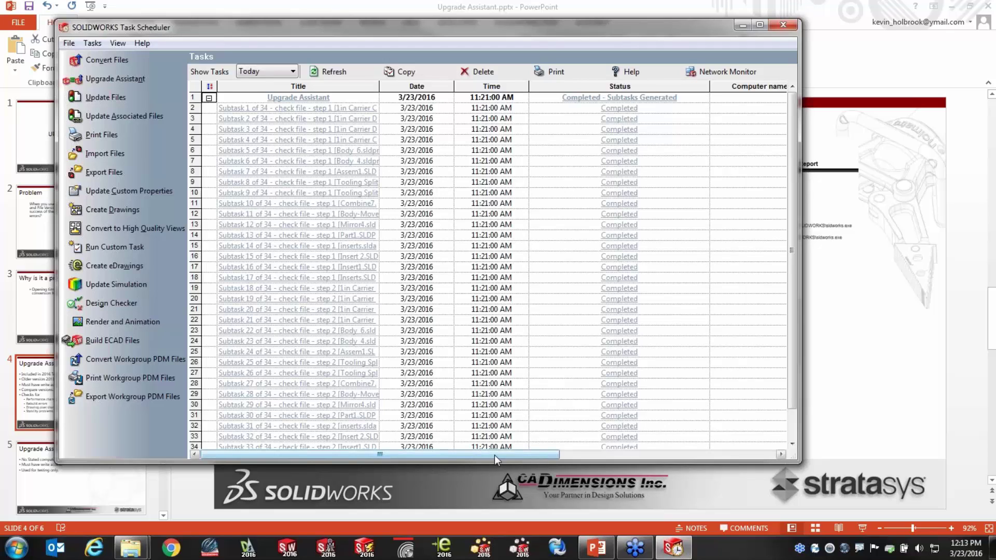
{"action": "left_click_drag", "start_coordinate": [494, 455], "coordinate": [740, 145]}
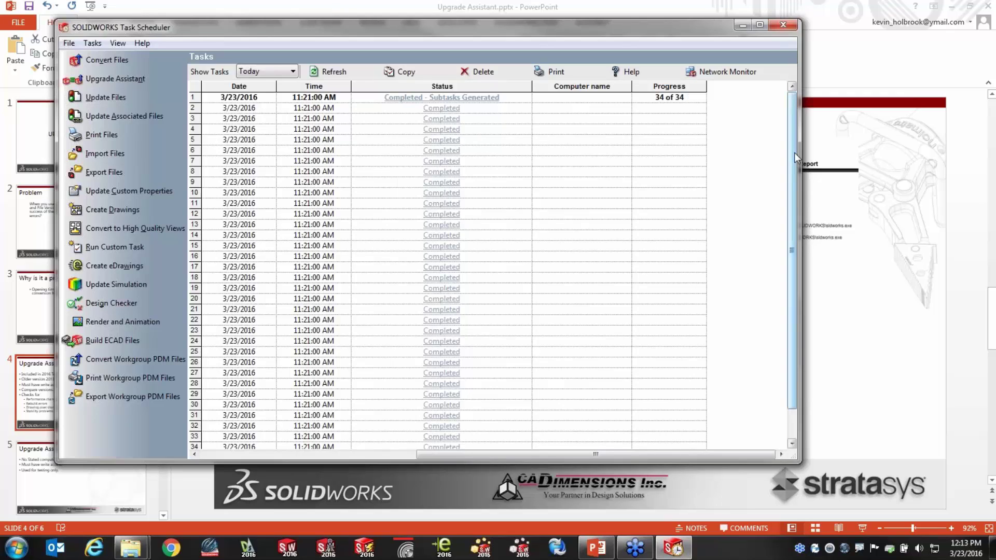
{"action": "scroll", "coordinate": [780, 208], "scroll_direction": "down", "scroll_amount": 1}
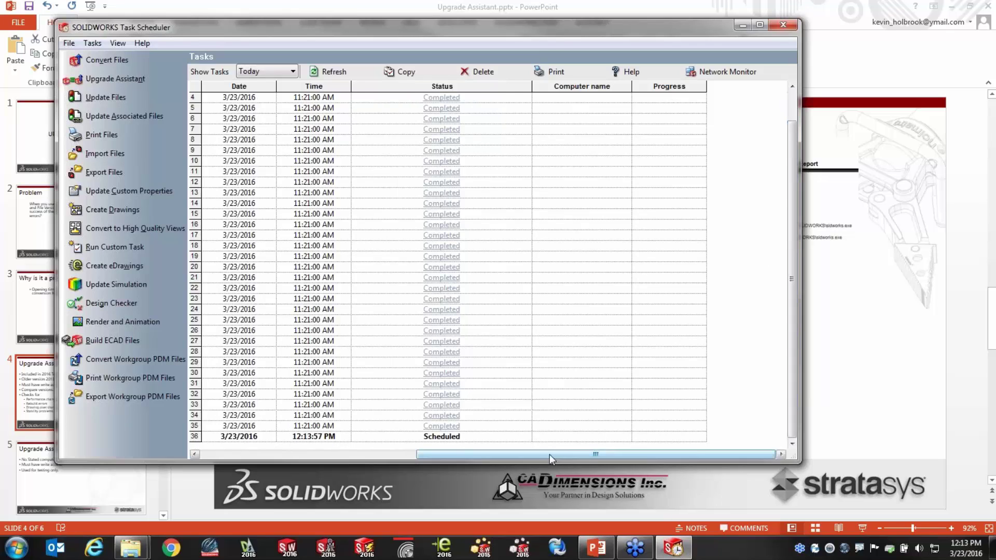
{"action": "left_click_drag", "start_coordinate": [553, 455], "coordinate": [356, 338]}
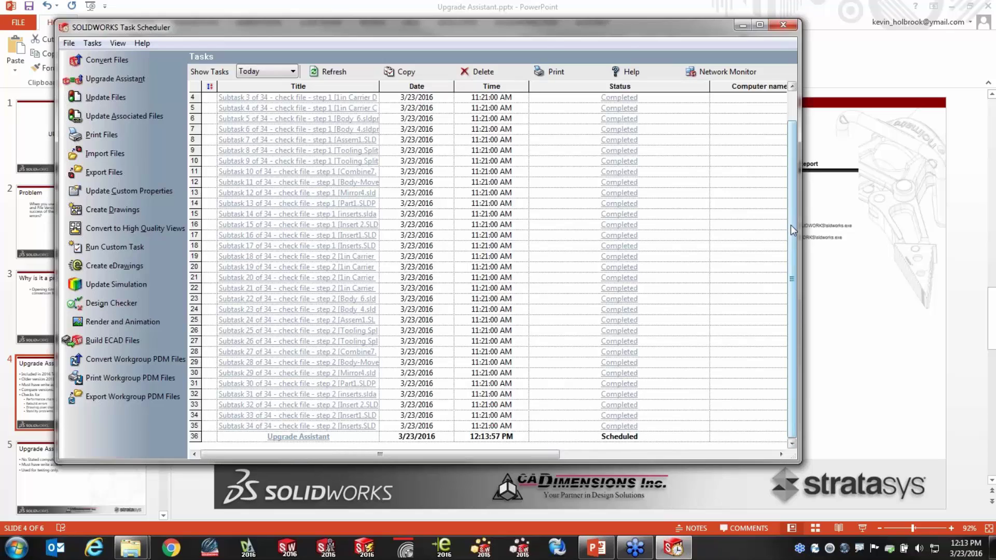
{"action": "left_click_drag", "start_coordinate": [792, 225], "coordinate": [799, 184]}
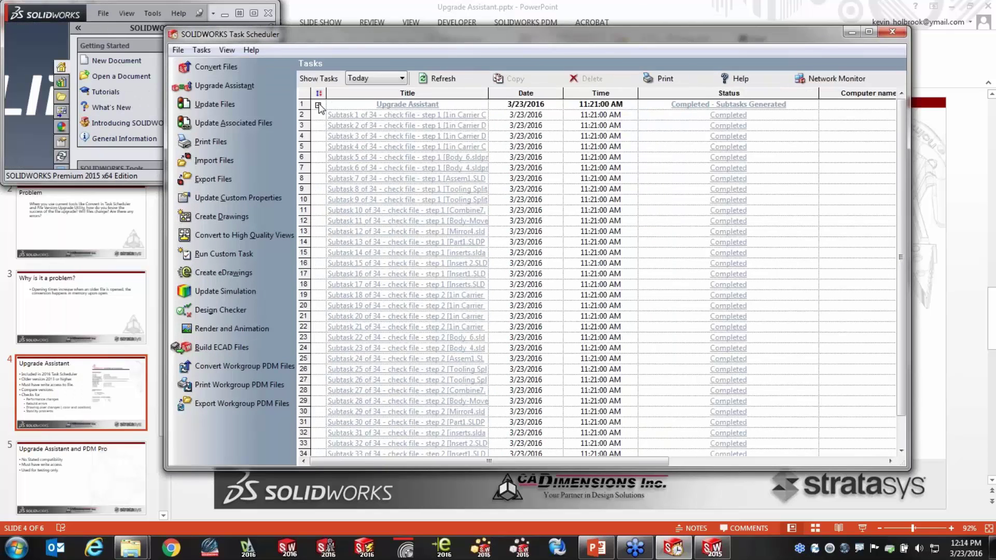
{"action": "left_click", "coordinate": [318, 105]}
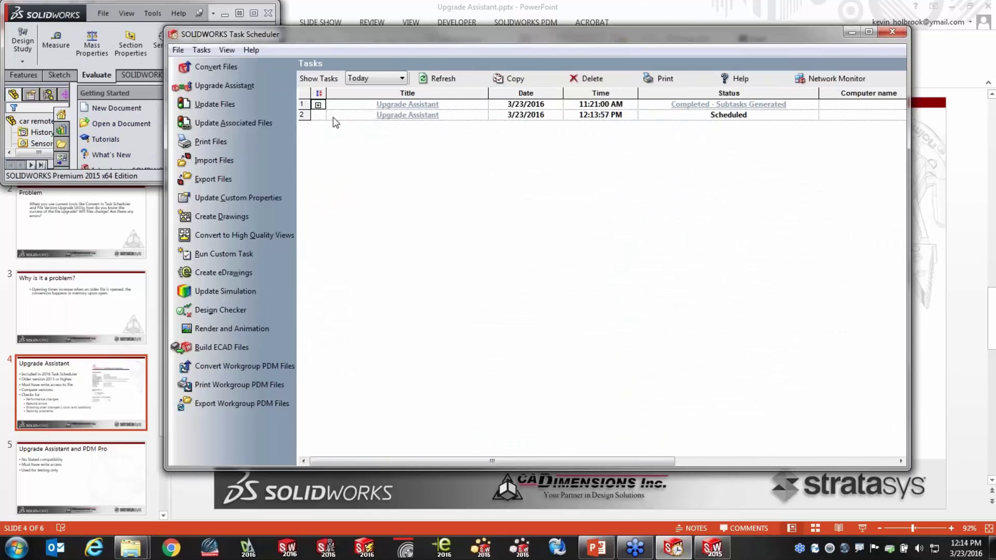
Step: Look at the properties of the 12:13:57 PM Upgrade Assistant task, cancel out of them, and refresh the task list
{"action": "double_click", "coordinate": [334, 115]}
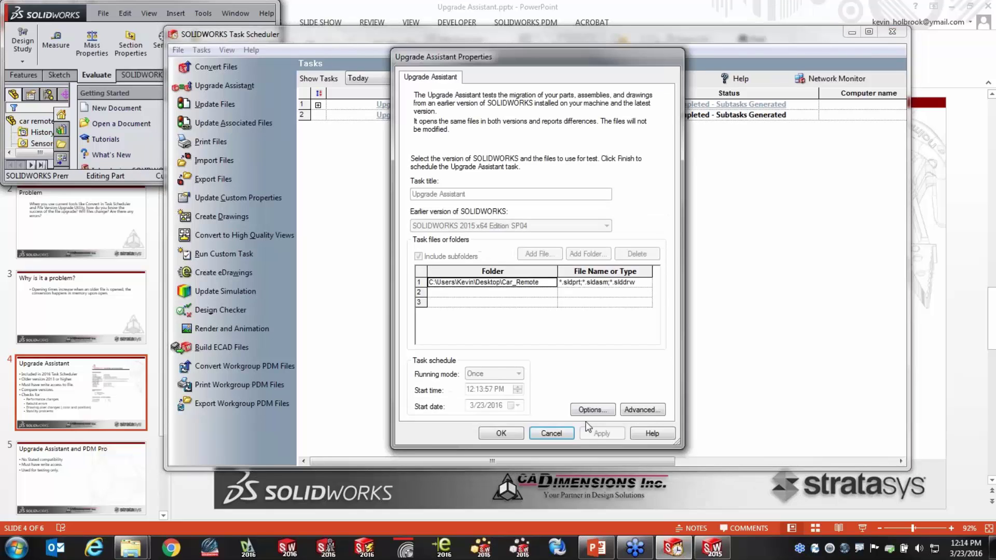
{"action": "left_click", "coordinate": [570, 438]}
{"action": "left_click", "coordinate": [450, 80]}
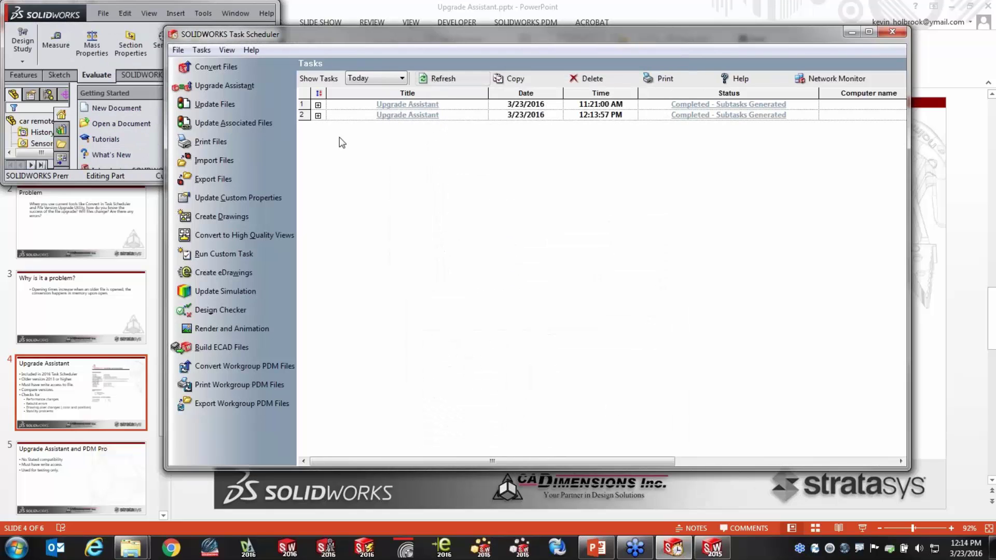
Step: Expand the 12:13:57 PM task's subtasks with a wider Title column and refresh the list to check their progress
{"action": "left_click", "coordinate": [318, 115]}
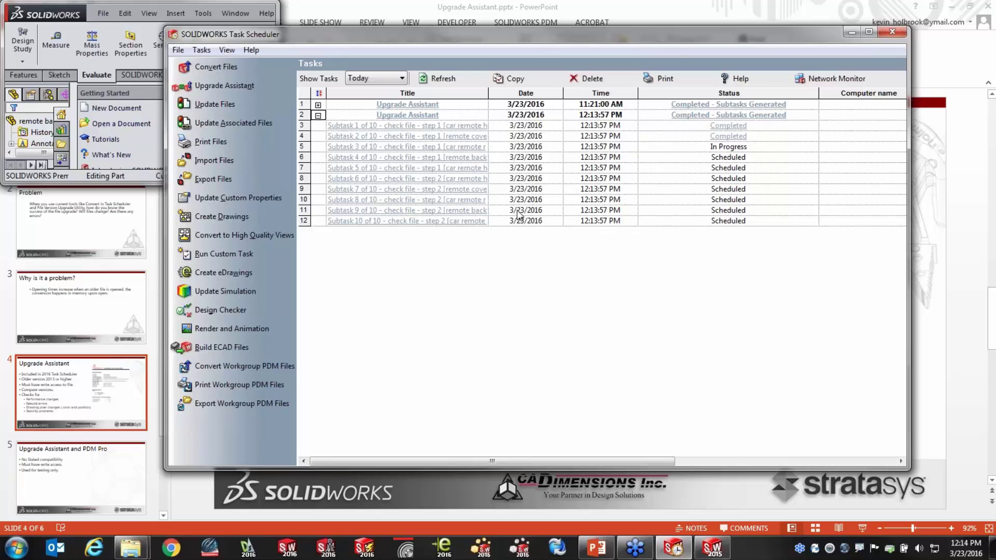
{"action": "left_click_drag", "start_coordinate": [488, 94], "coordinate": [549, 93]}
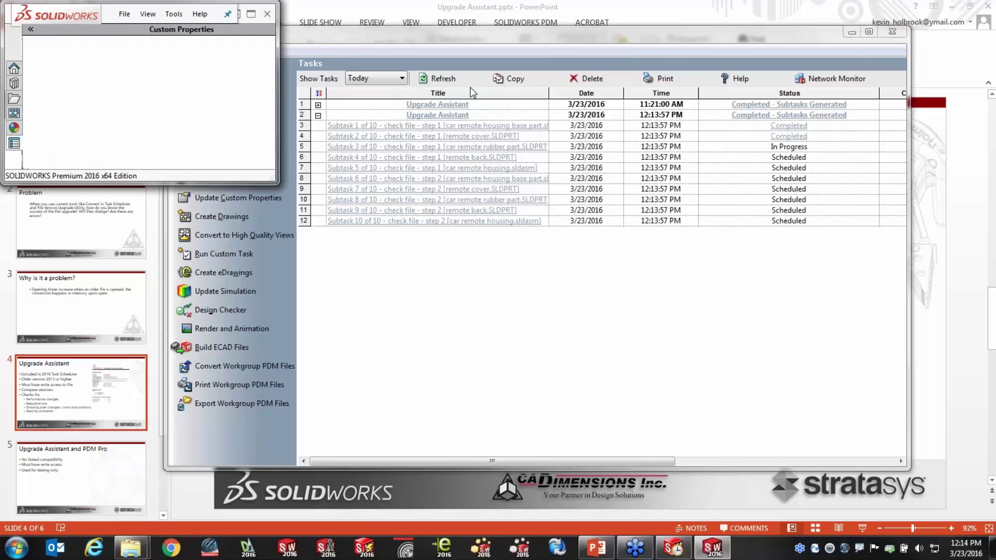
{"action": "left_click", "coordinate": [438, 80]}
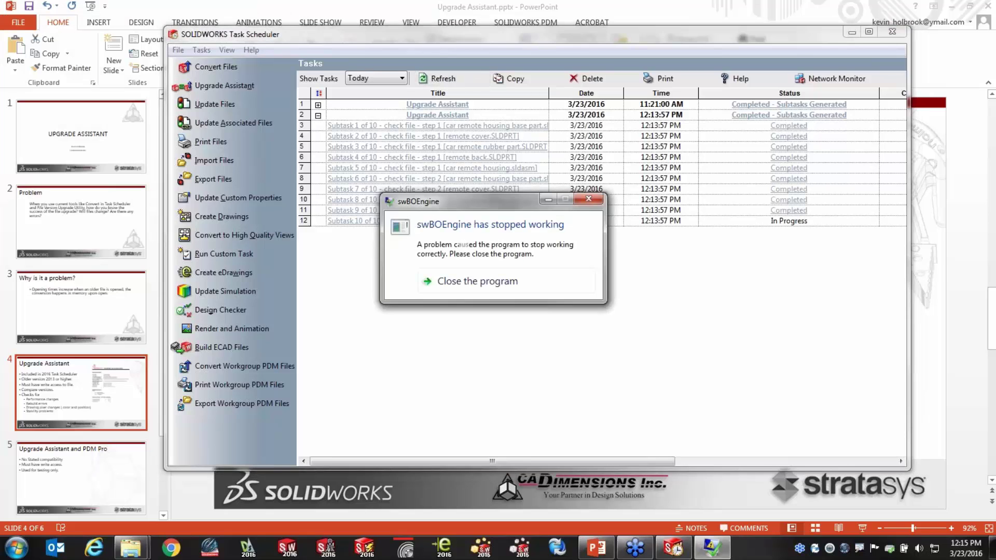
Step: Close the swBOEngine error and open the 12:13:57 PM task's report, creating a zip archive for the task
{"action": "left_click", "coordinate": [589, 198]}
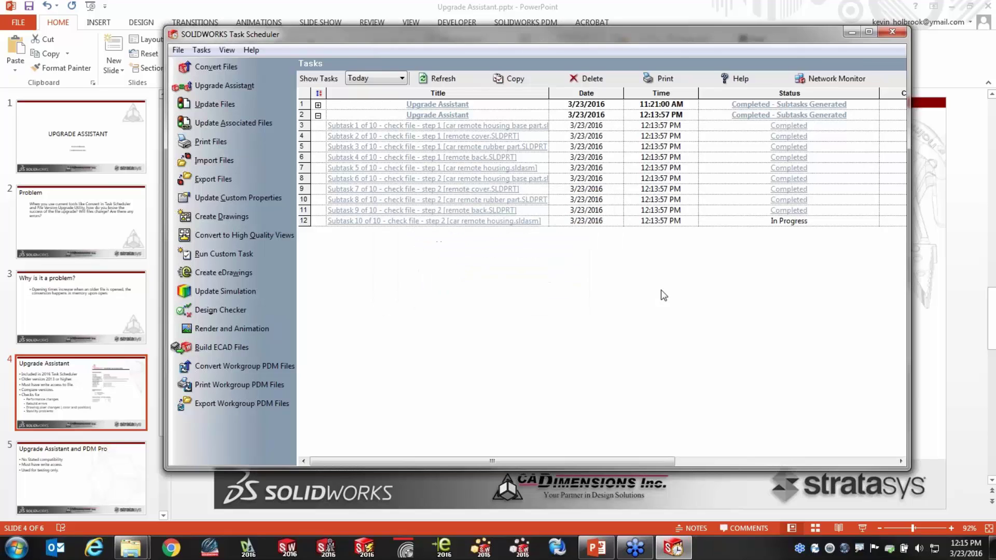
{"action": "left_click", "coordinate": [444, 78]}
{"action": "left_click", "coordinate": [766, 115]}
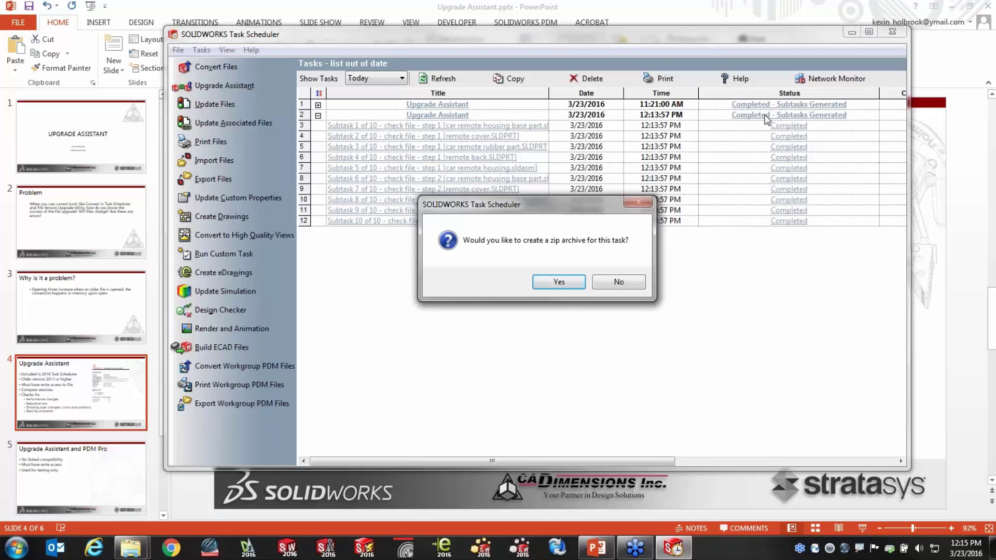
{"action": "left_click", "coordinate": [559, 282]}
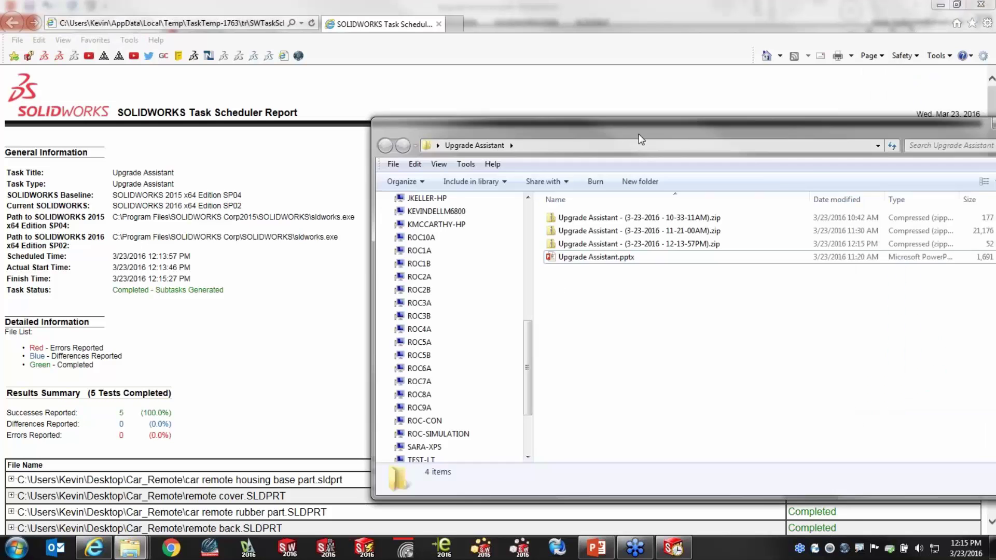
Step: Examine the Task Scheduler report's summary and the expanded version comparison for car remote housing base part.sldprt
{"action": "left_click_drag", "start_coordinate": [639, 134], "coordinate": [403, 106]}
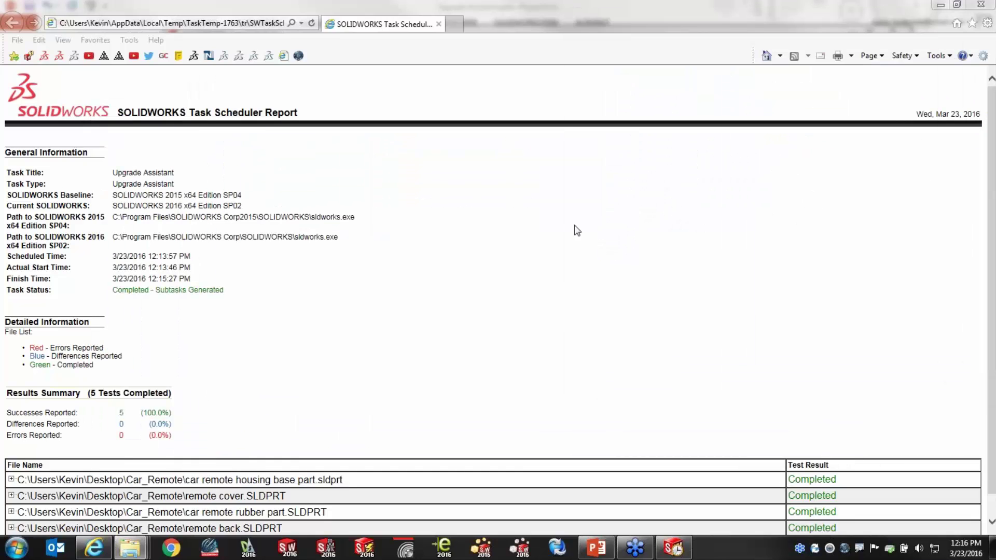
{"action": "left_click", "coordinate": [481, 239]}
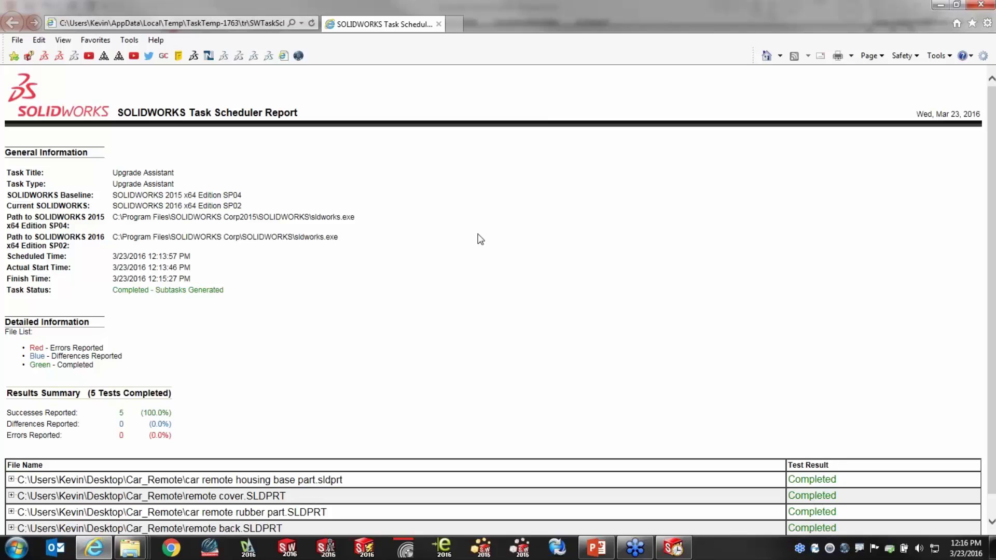
{"action": "scroll", "coordinate": [477, 239], "scroll_direction": "down", "scroll_amount": 1}
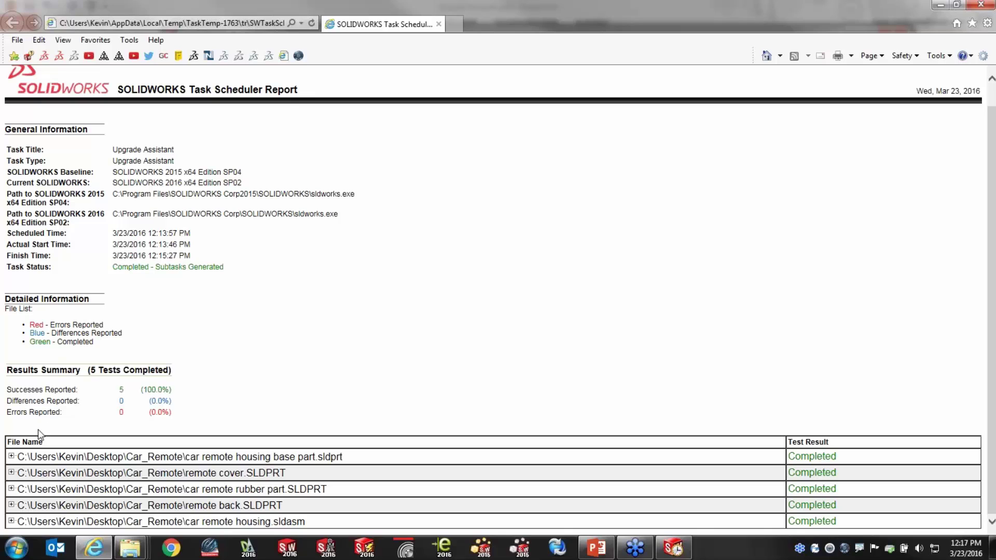
{"action": "left_click", "coordinate": [11, 457]}
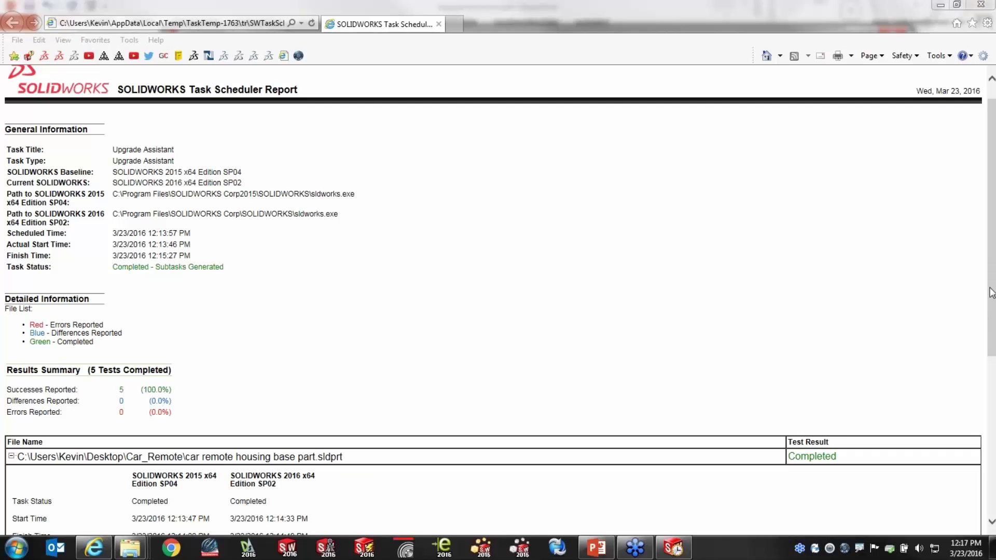
{"action": "left_click_drag", "start_coordinate": [990, 290], "coordinate": [973, 417]}
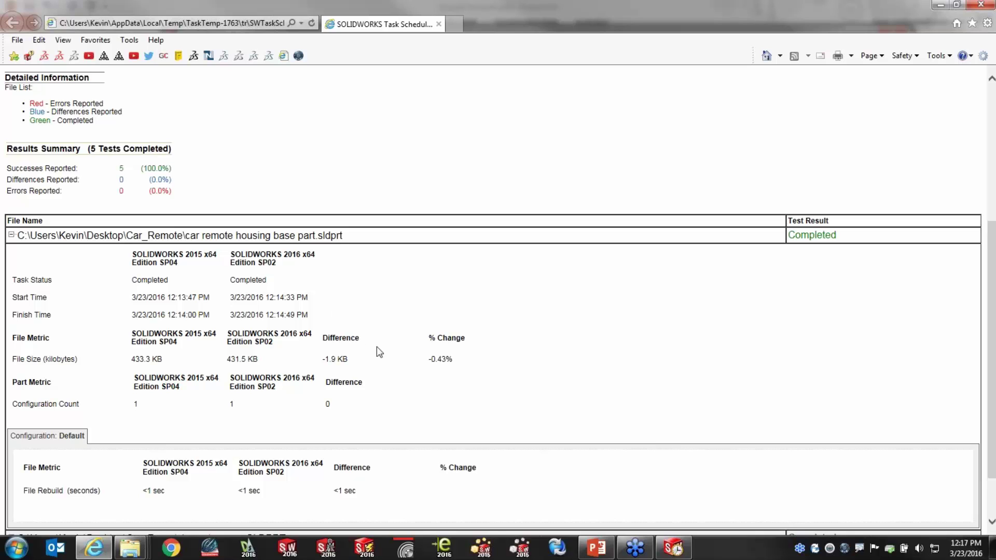
{"action": "scroll", "coordinate": [410, 351], "scroll_direction": "down", "scroll_amount": 2}
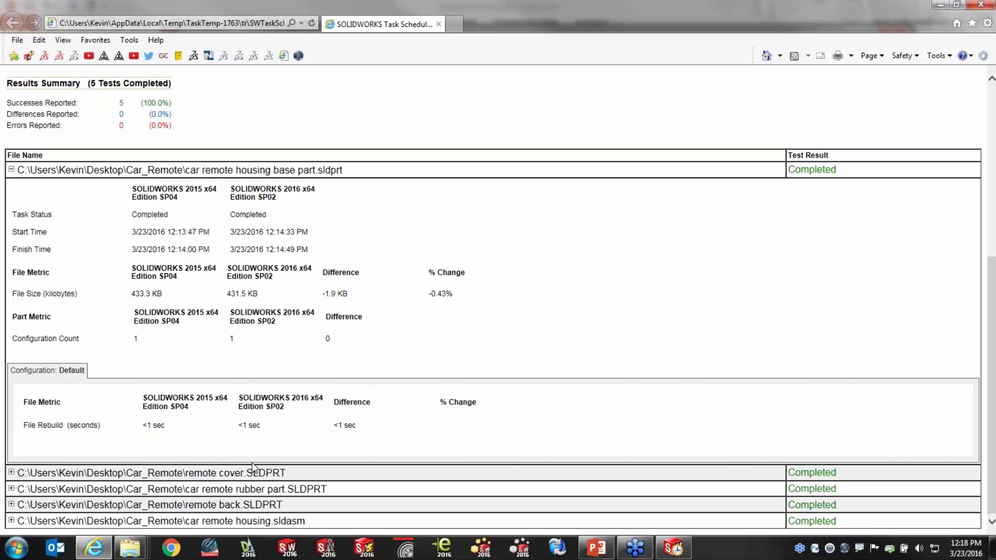
Step: Expand and examine the version comparisons for remote cover.SLDPRT, car remote rubber part.SLDPRT and remote back.SLDPRT
{"action": "left_click", "coordinate": [11, 472]}
{"action": "scroll", "coordinate": [382, 417], "scroll_direction": "down", "scroll_amount": 5}
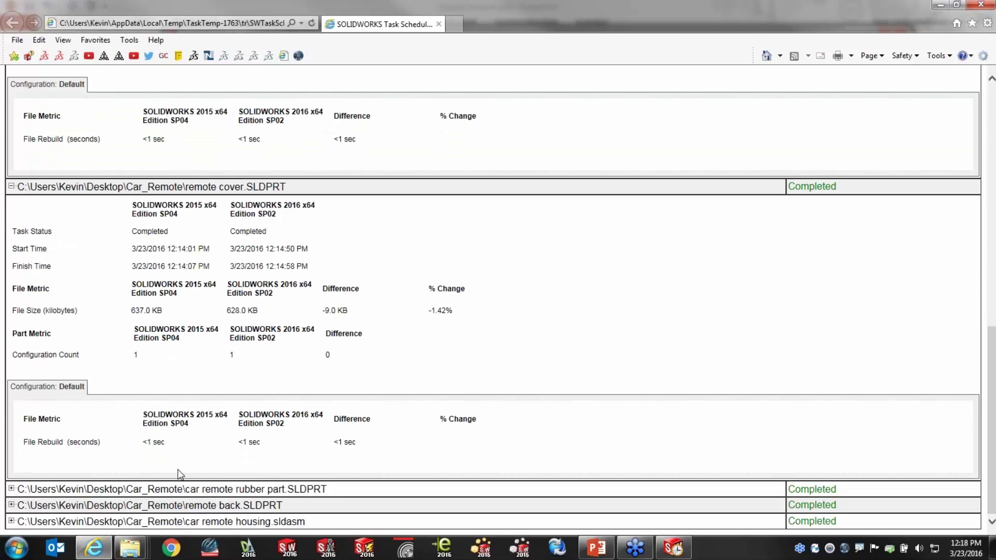
{"action": "left_click", "coordinate": [11, 489]}
{"action": "scroll", "coordinate": [406, 442], "scroll_direction": "down", "scroll_amount": 5}
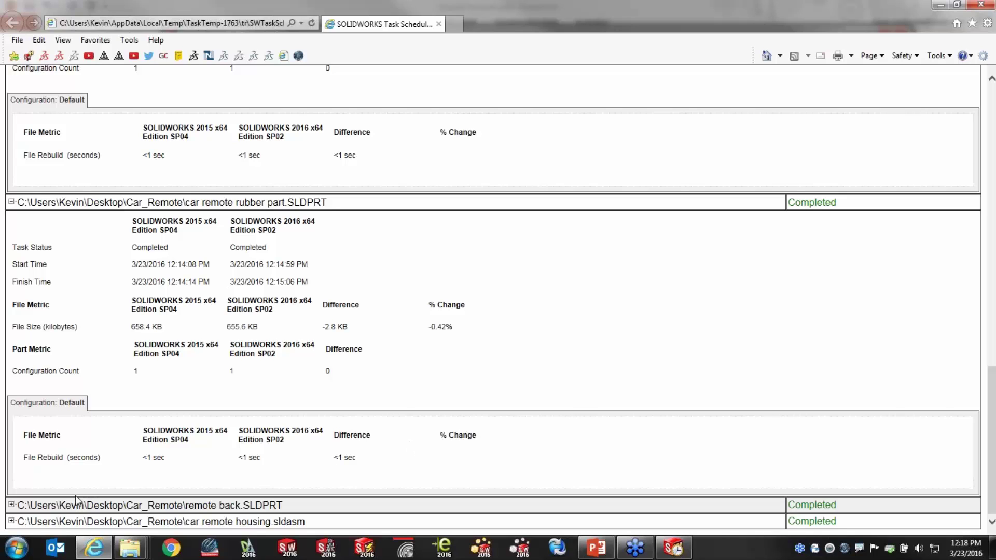
{"action": "left_click", "coordinate": [11, 505]}
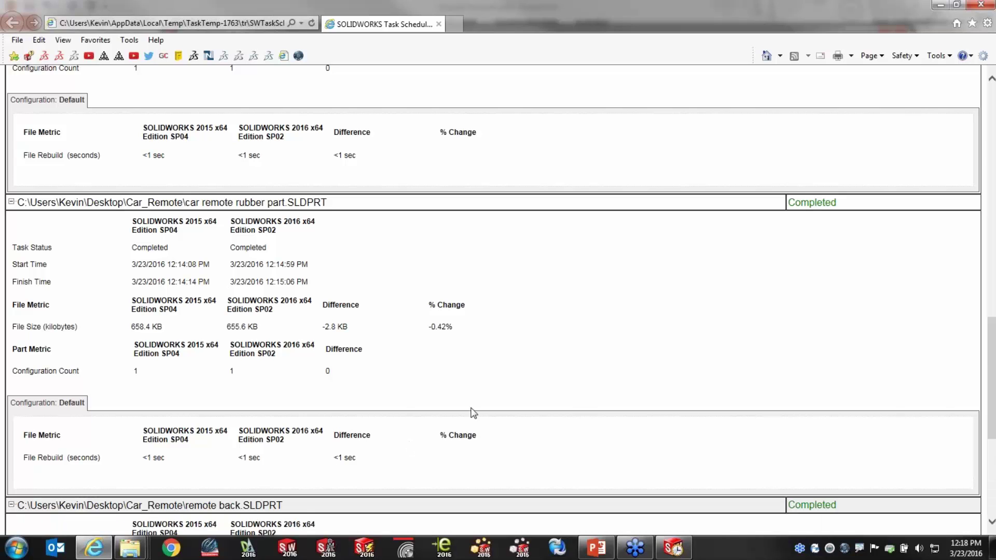
{"action": "scroll", "coordinate": [481, 413], "scroll_direction": "down", "scroll_amount": 5}
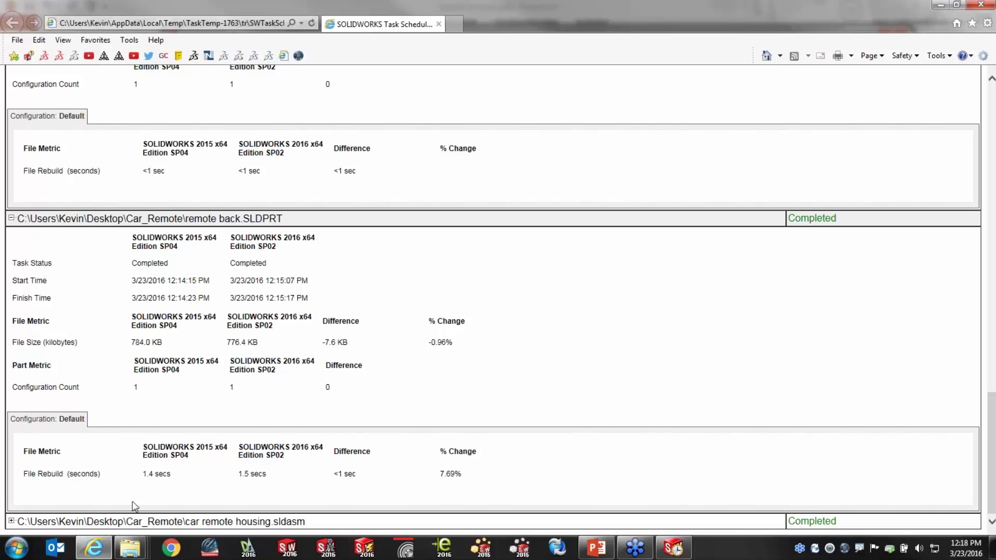
Step: Examine the version comparison for the car remote housing.sldasm assembly and close the report
{"action": "left_click", "coordinate": [11, 521]}
{"action": "scroll", "coordinate": [337, 450], "scroll_direction": "down", "scroll_amount": 5}
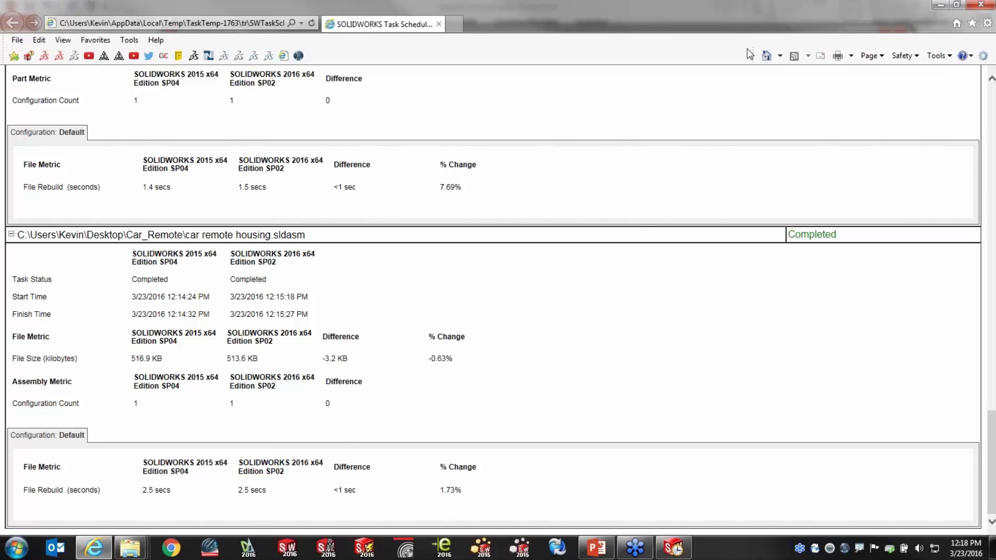
{"action": "left_click", "coordinate": [981, 4]}
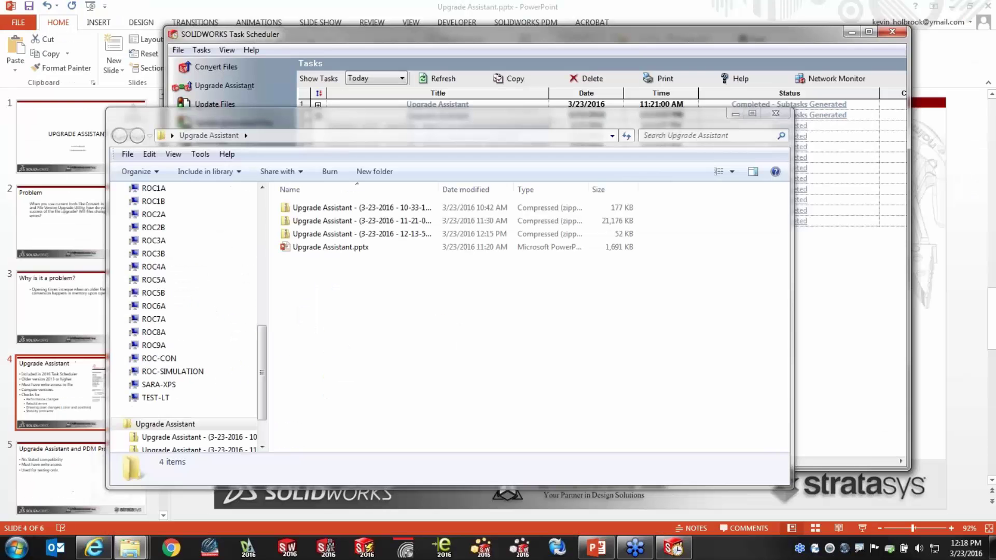
Step: Open the 12-13-57PM Upgrade Assistant zip archive and browse down to the tr folder inside TaskTemp-1763
{"action": "double_click", "coordinate": [366, 238]}
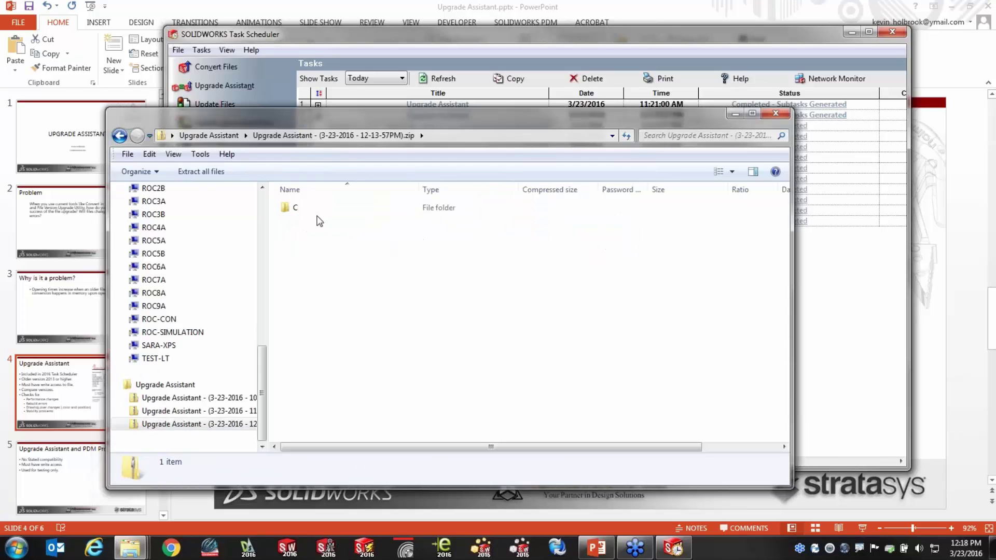
{"action": "double_click", "coordinate": [291, 209]}
{"action": "double_click", "coordinate": [300, 209]}
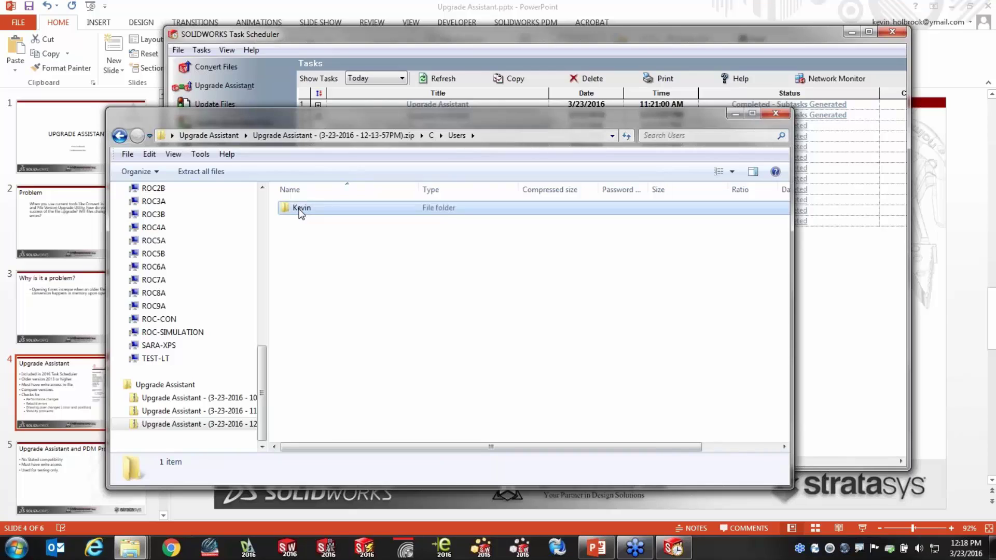
{"action": "double_click", "coordinate": [300, 209]}
{"action": "double_click", "coordinate": [299, 209]}
{"action": "double_click", "coordinate": [300, 209]}
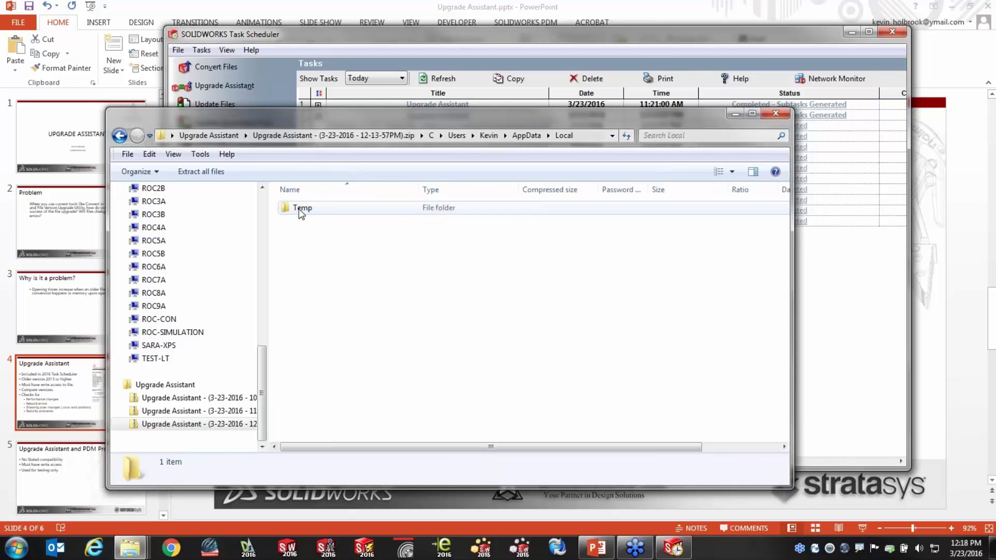
{"action": "double_click", "coordinate": [299, 210]}
{"action": "double_click", "coordinate": [300, 210]}
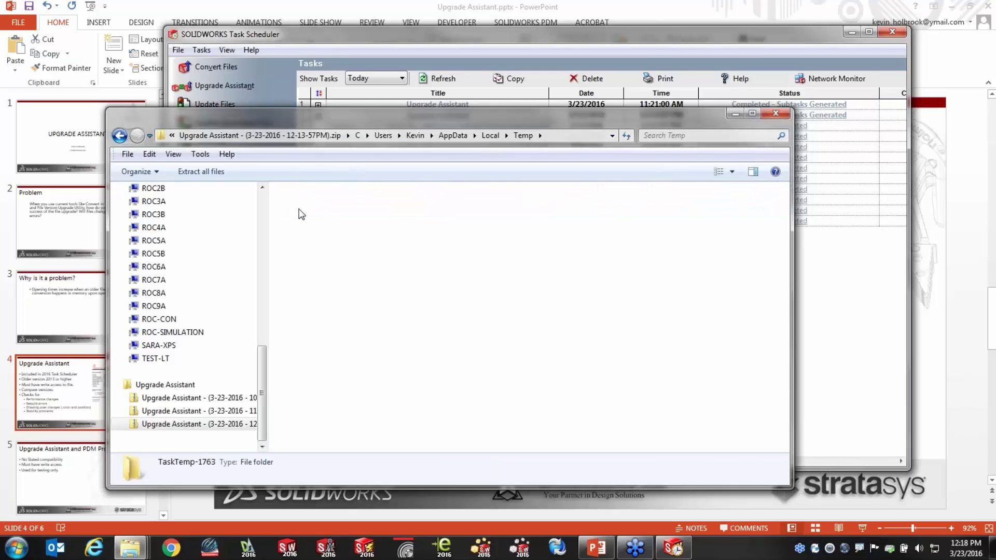
{"action": "double_click", "coordinate": [299, 209]}
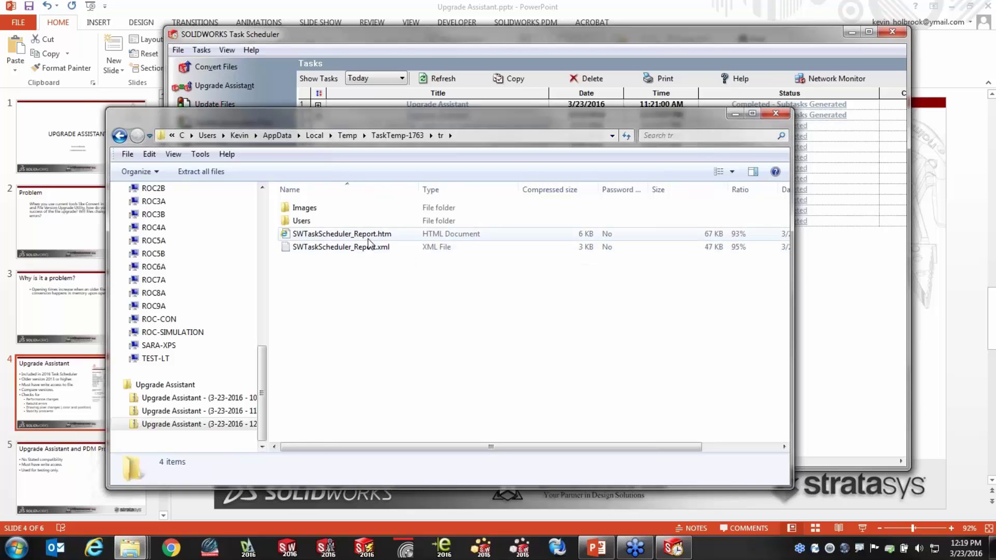
Step: Look into the archive's Images folder, go back, and open its Car_Remote folder with the Name column fitted to the file names
{"action": "double_click", "coordinate": [307, 208]}
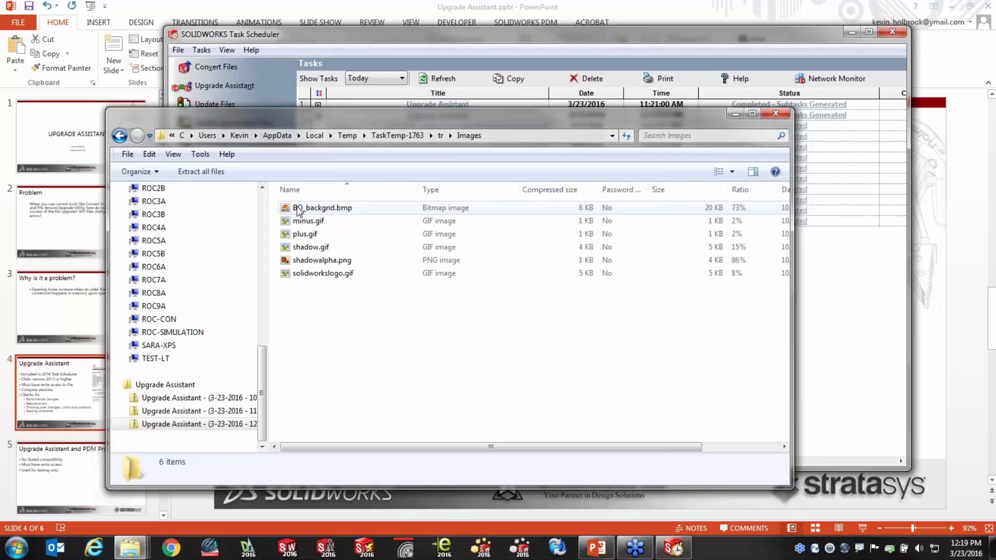
{"action": "left_click", "coordinate": [119, 136]}
{"action": "double_click", "coordinate": [309, 221]}
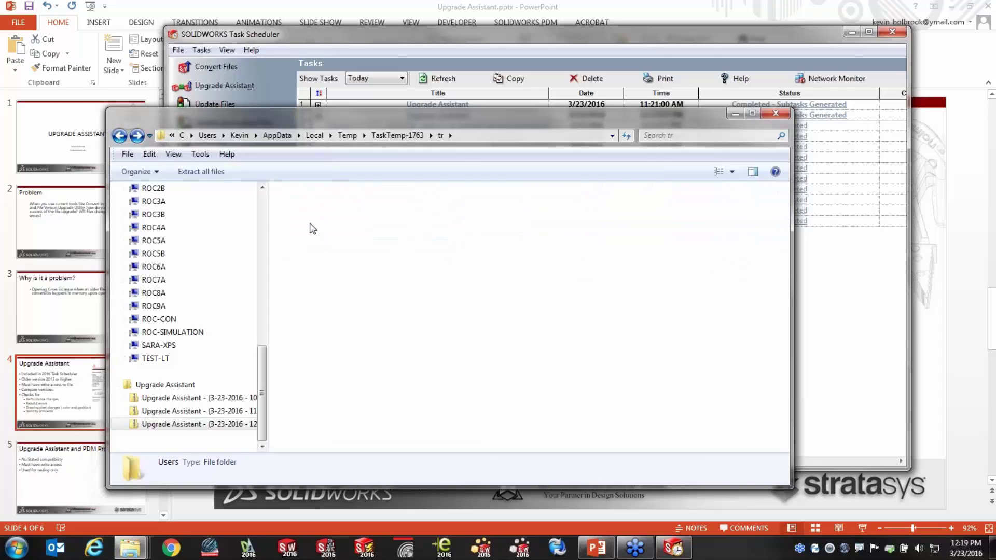
{"action": "double_click", "coordinate": [302, 209]}
{"action": "double_click", "coordinate": [303, 209]}
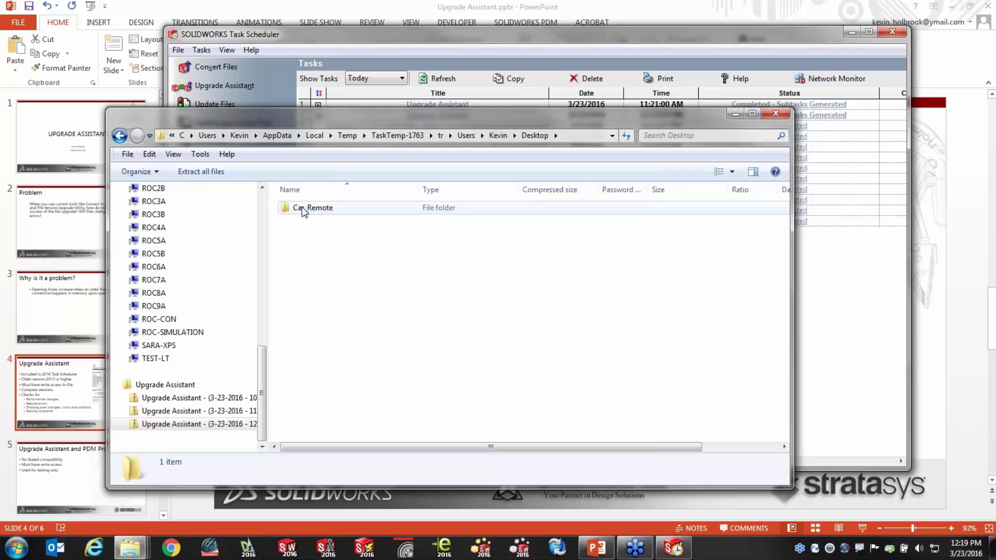
{"action": "double_click", "coordinate": [304, 209]}
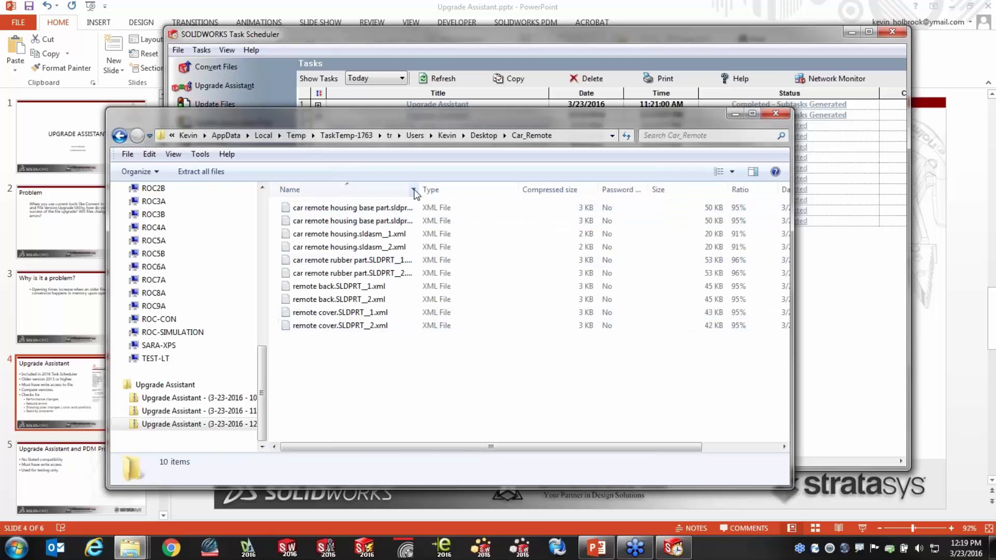
{"action": "double_click", "coordinate": [418, 190]}
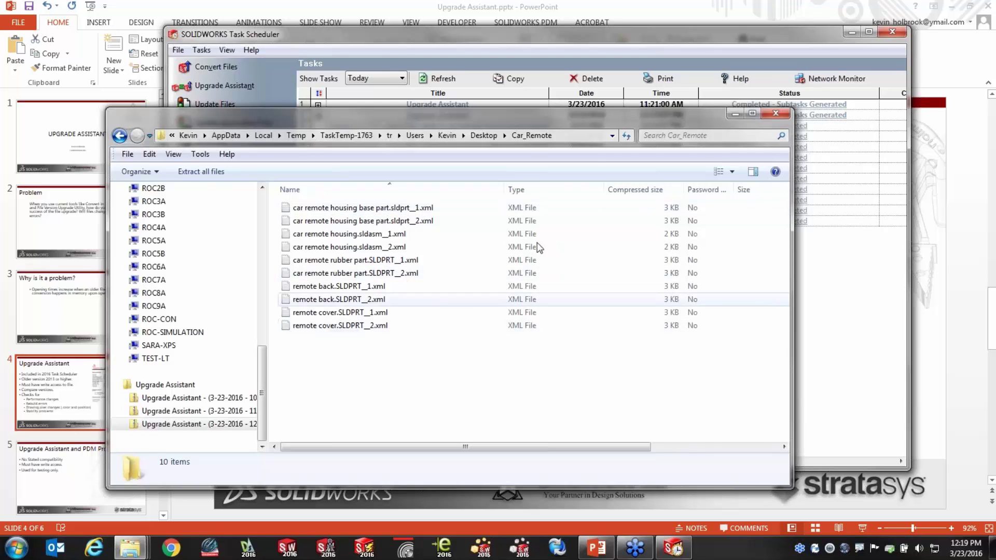
Step: Clear PowerPoint out of the way and copy car remote rubber part.SLDPRT__2.xml from the archive to the desktop
{"action": "left_click", "coordinate": [951, 6]}
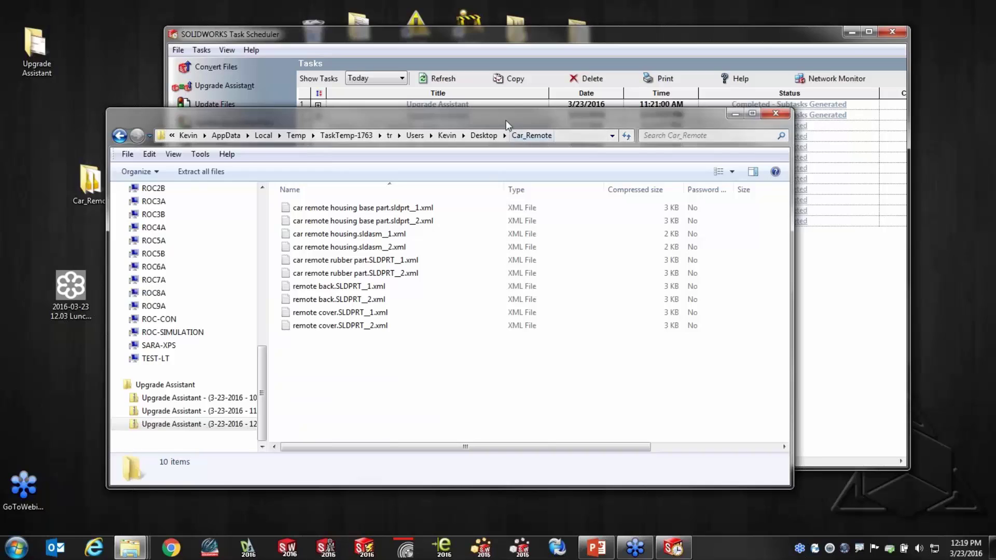
{"action": "left_click_drag", "start_coordinate": [506, 120], "coordinate": [664, 94]}
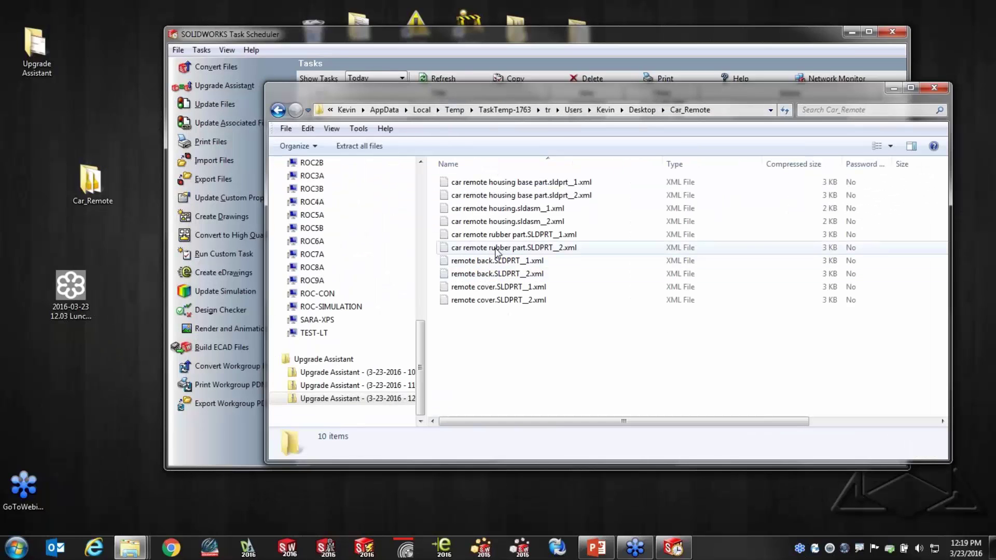
{"action": "left_click_drag", "start_coordinate": [497, 252], "coordinate": [104, 390]}
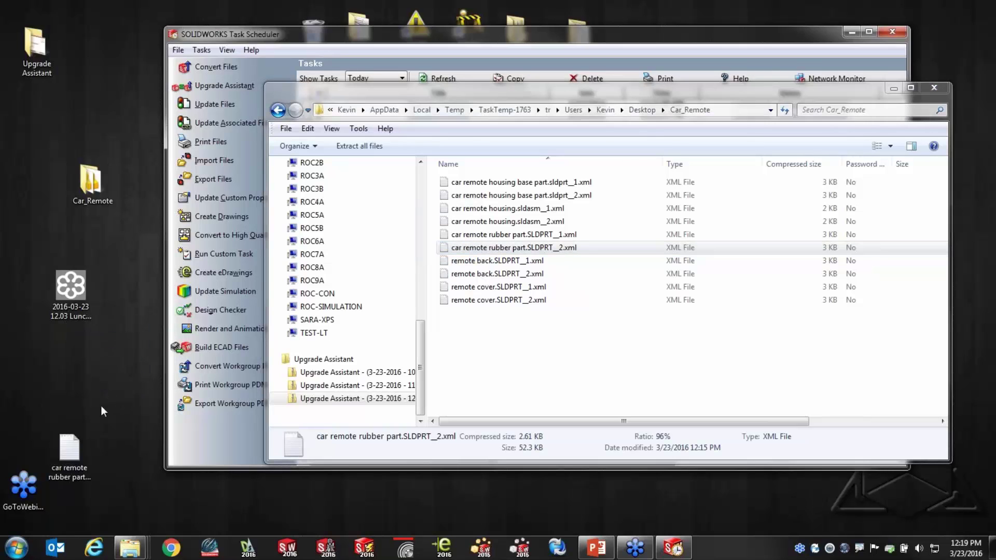
Step: Open the desktop copy of car remote rubber part.SLDPRT__2.xml in WordPad
{"action": "right_click", "coordinate": [75, 450]}
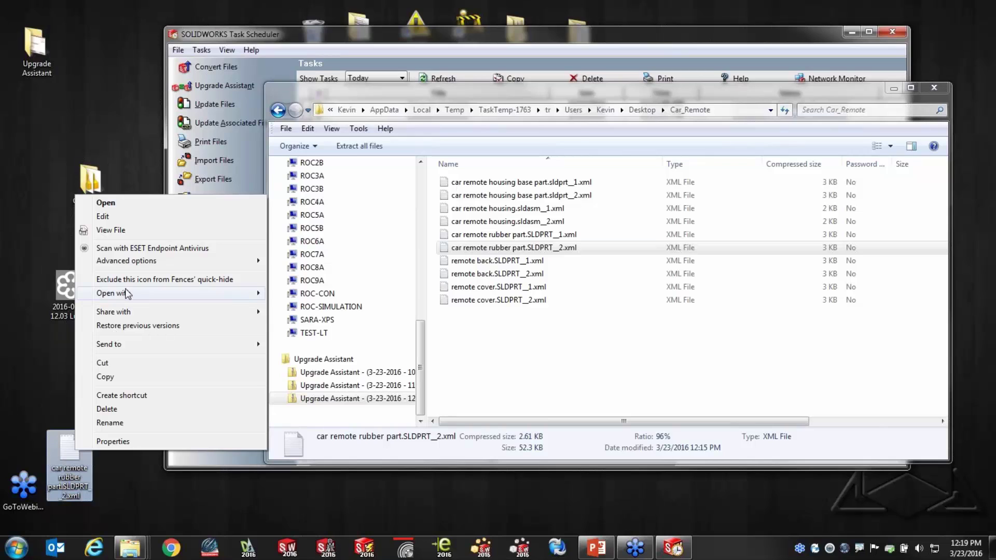
{"action": "mouse_move", "coordinate": [126, 293]}
{"action": "left_click", "coordinate": [306, 347]}
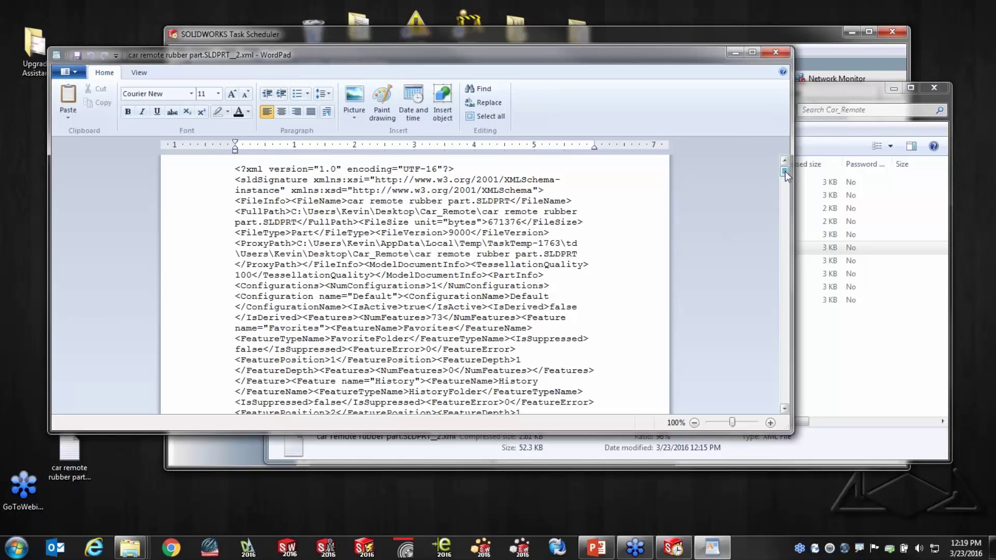
Step: Examine the file information and feature entries in the XML file and close WordPad
{"action": "left_click_drag", "start_coordinate": [785, 172], "coordinate": [784, 175]}
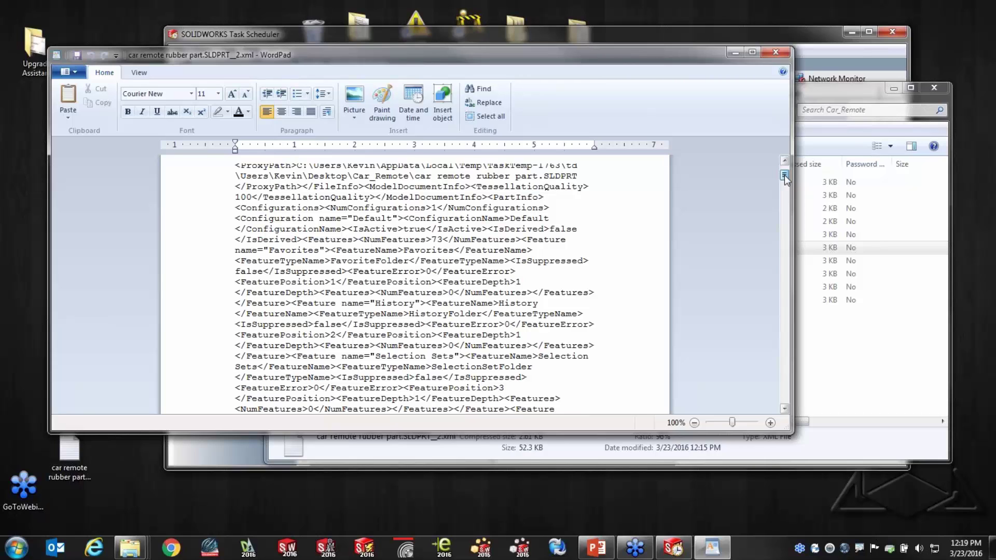
{"action": "left_click_drag", "start_coordinate": [784, 175], "coordinate": [784, 181]}
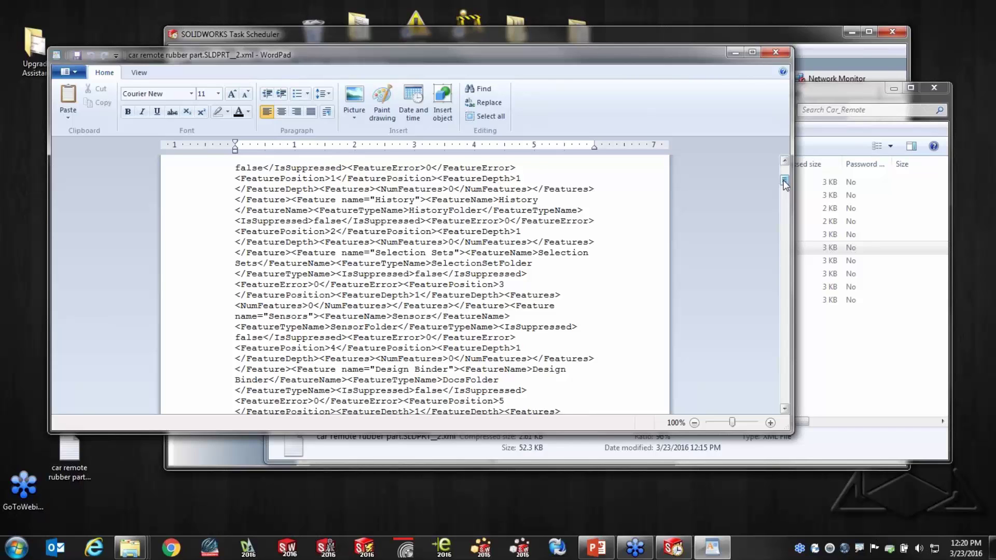
{"action": "left_click_drag", "start_coordinate": [783, 179], "coordinate": [785, 190]}
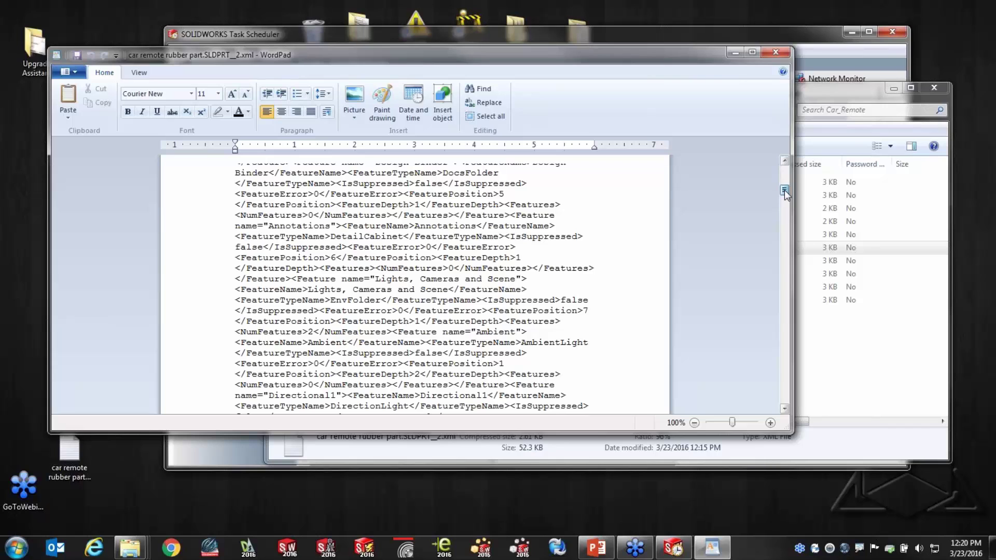
{"action": "left_click_drag", "start_coordinate": [784, 190], "coordinate": [785, 218]}
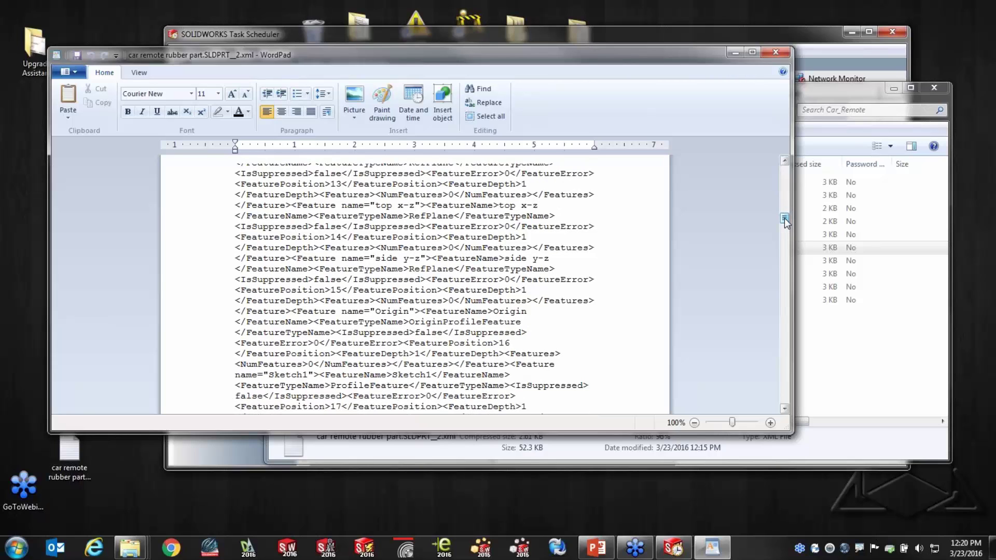
{"action": "left_click", "coordinate": [777, 52]}
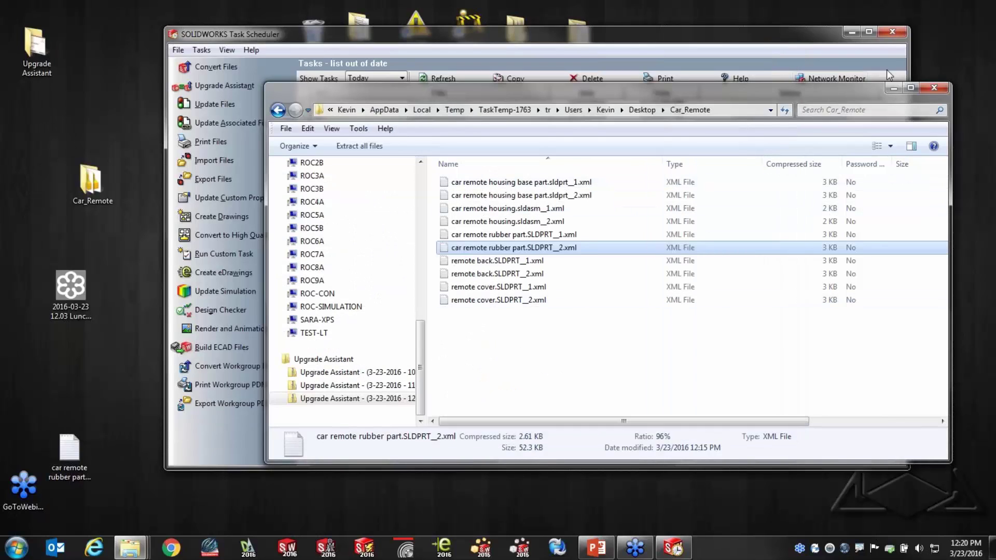
Step: Close the Car_Remote folder window and open the Task Scheduler report stored in the 11-21-00AM Upgrade Assistant zip archive
{"action": "left_click", "coordinate": [933, 88]}
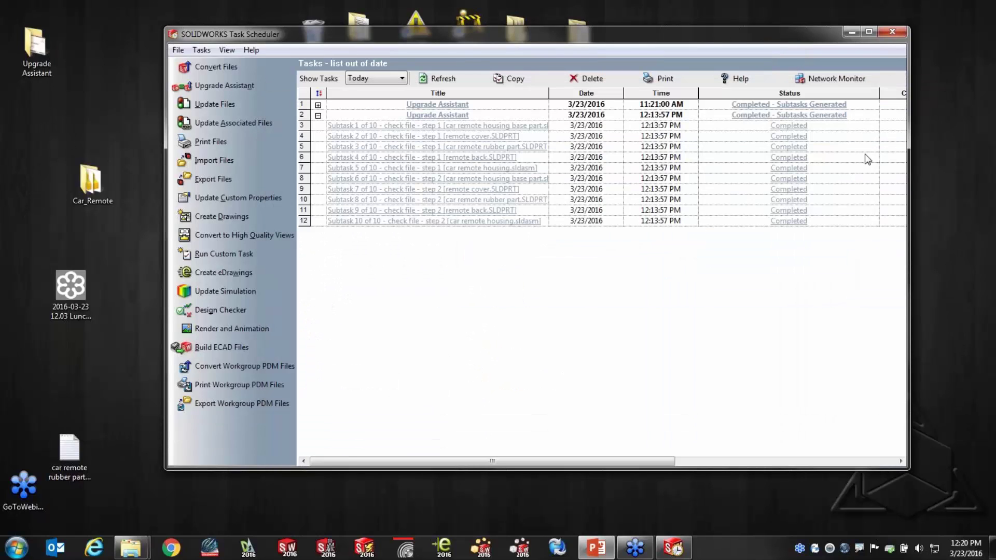
{"action": "left_click_drag", "start_coordinate": [995, 68], "coordinate": [363, 71]}
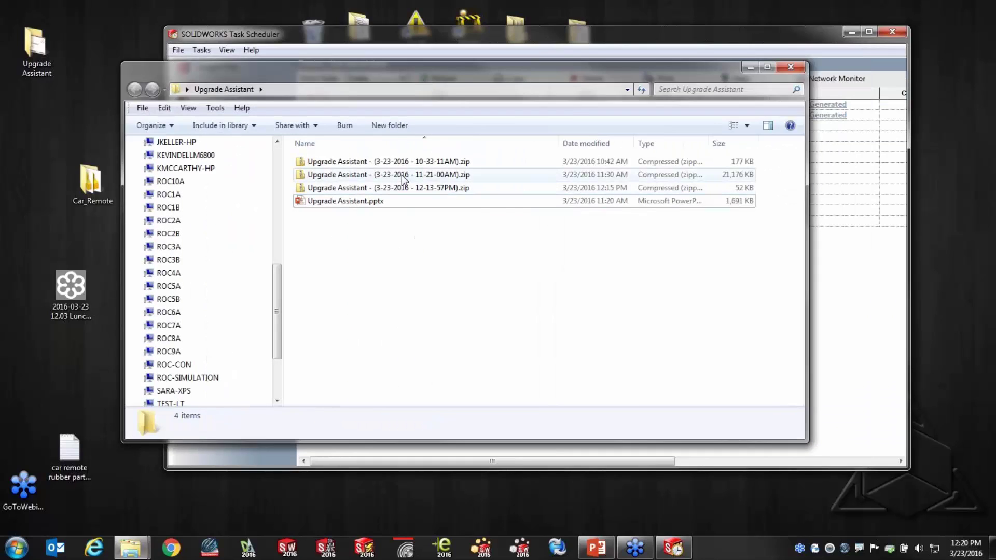
{"action": "double_click", "coordinate": [402, 175]}
{"action": "double_click", "coordinate": [316, 162]}
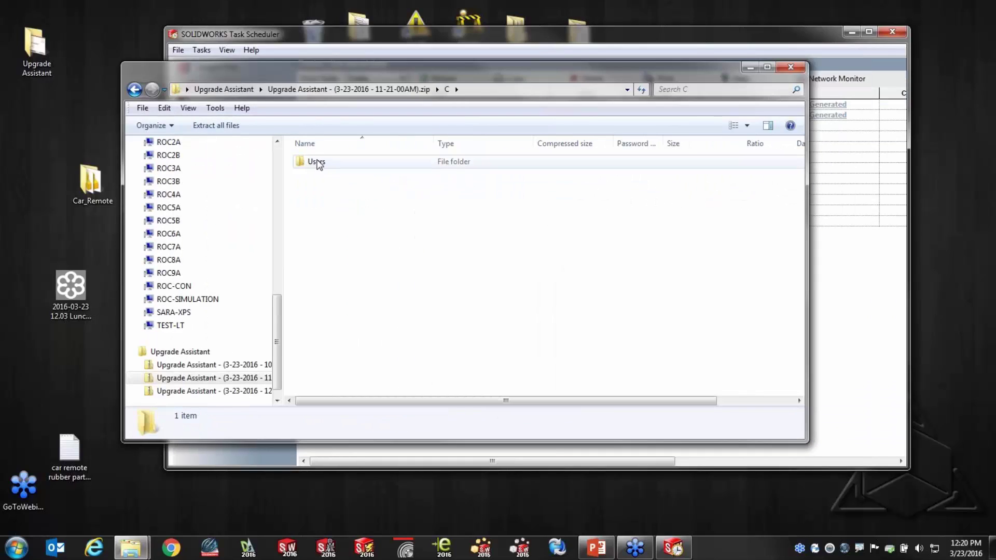
{"action": "double_click", "coordinate": [317, 162]}
{"action": "double_click", "coordinate": [316, 162]}
{"action": "double_click", "coordinate": [317, 162]}
{"action": "double_click", "coordinate": [317, 162]}
{"action": "double_click", "coordinate": [317, 162]}
{"action": "double_click", "coordinate": [318, 162]}
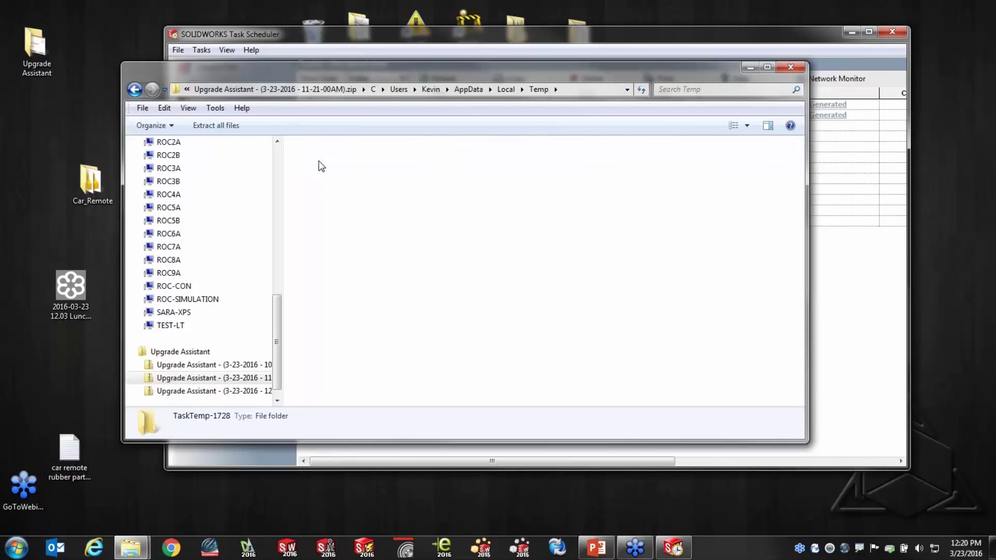
{"action": "double_click", "coordinate": [322, 164]}
{"action": "double_click", "coordinate": [332, 200]}
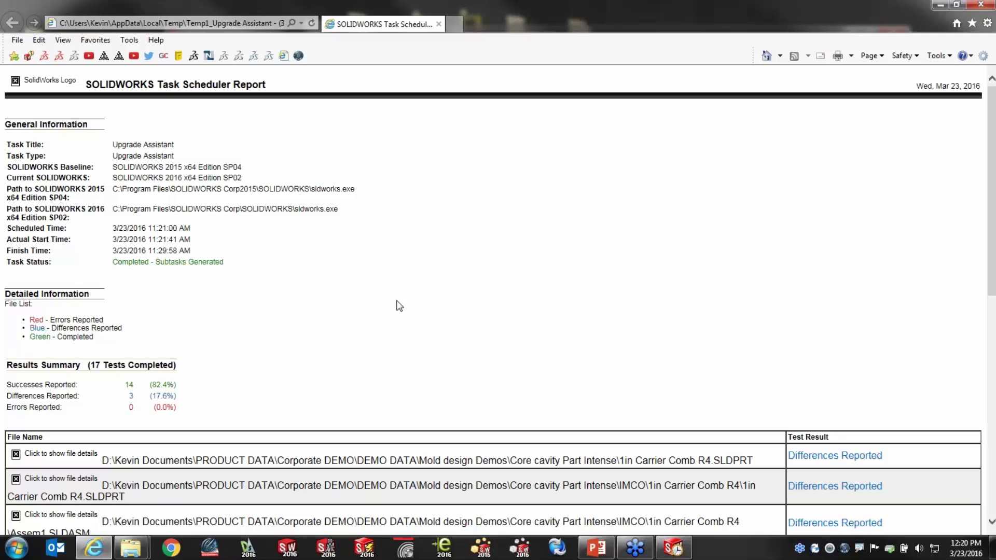
Step: Examine the 11:21:00 AM report's results summary and the expanded feature error differences for 1in Carrier Comb R4.SLDPRT
{"action": "scroll", "coordinate": [380, 345], "scroll_direction": "down", "scroll_amount": 3}
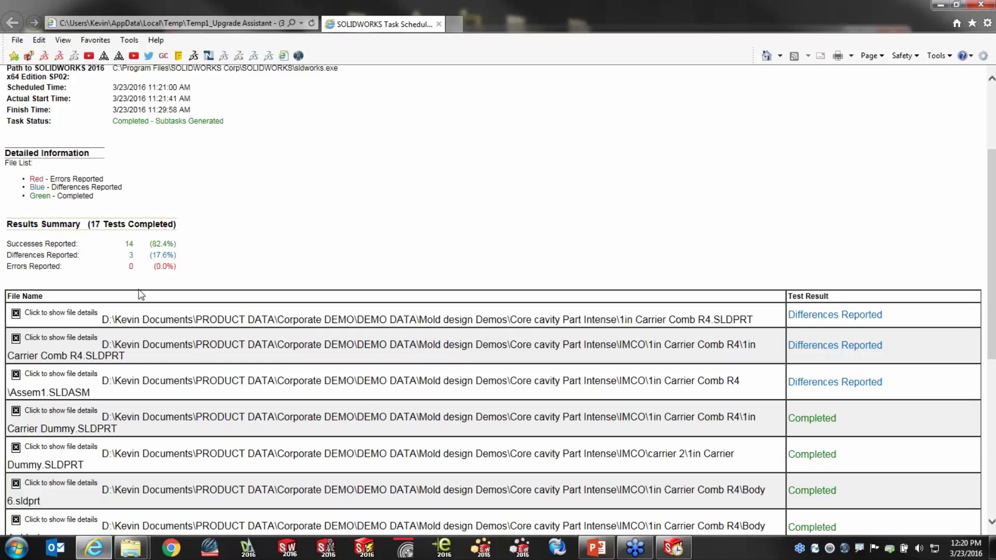
{"action": "left_click", "coordinate": [16, 314]}
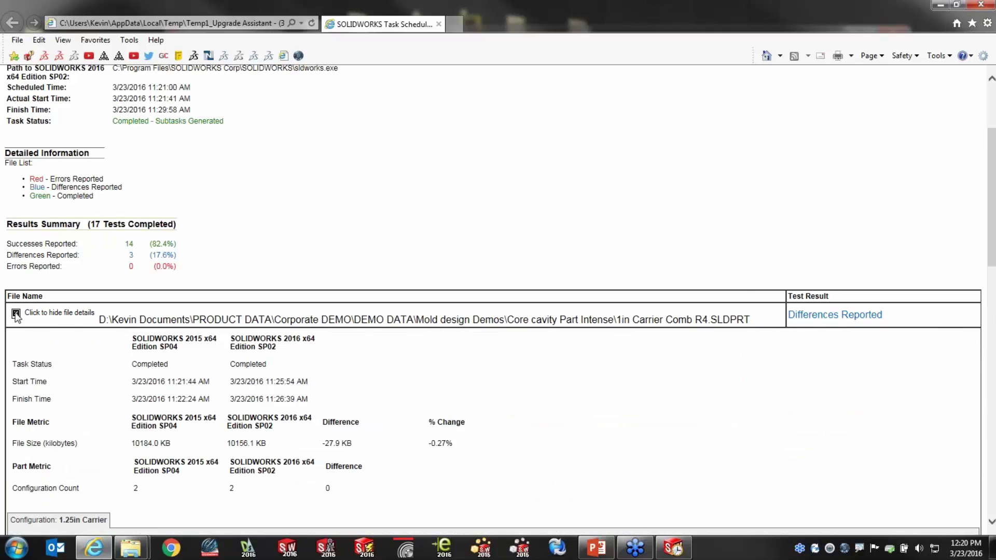
{"action": "scroll", "coordinate": [458, 351], "scroll_direction": "down", "scroll_amount": 5}
{"action": "scroll", "coordinate": [458, 352], "scroll_direction": "down", "scroll_amount": 2}
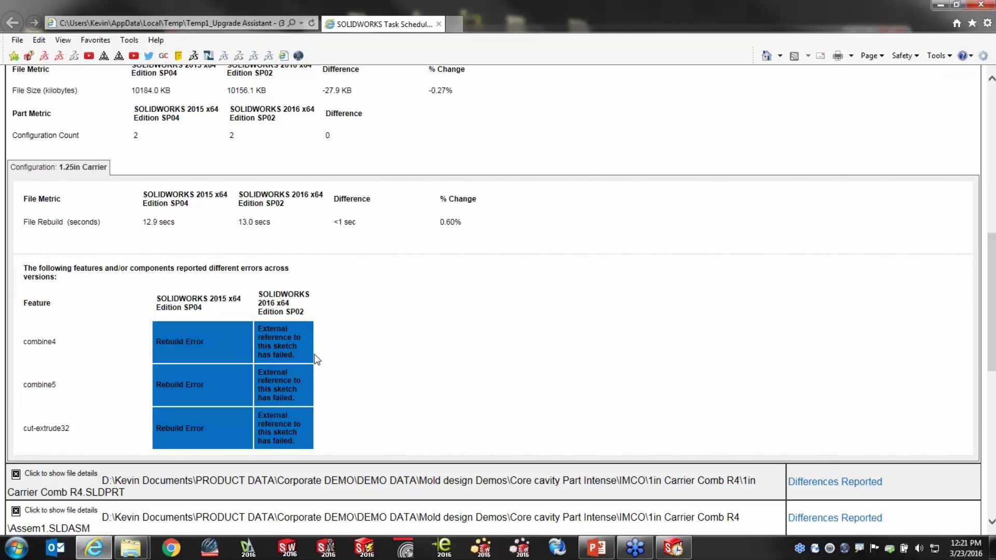
{"action": "scroll", "coordinate": [349, 347], "scroll_direction": "down", "scroll_amount": 3}
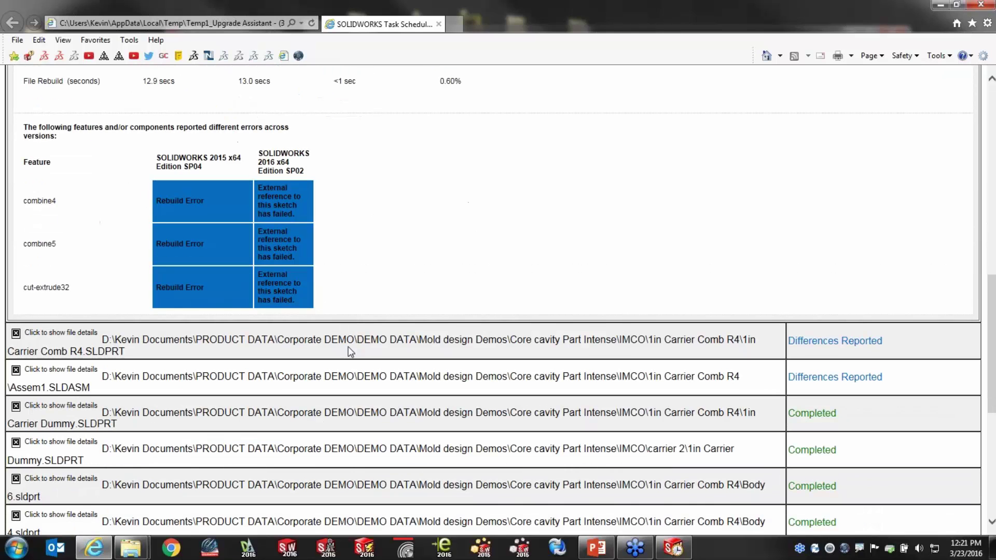
Step: Expand the next 1in Carrier Comb R4.SLDPRT entry and examine its metrics and feature error differences for the 1.25in Carrier configuration
{"action": "left_click", "coordinate": [16, 333]}
{"action": "scroll", "coordinate": [21, 342], "scroll_direction": "down", "scroll_amount": 3}
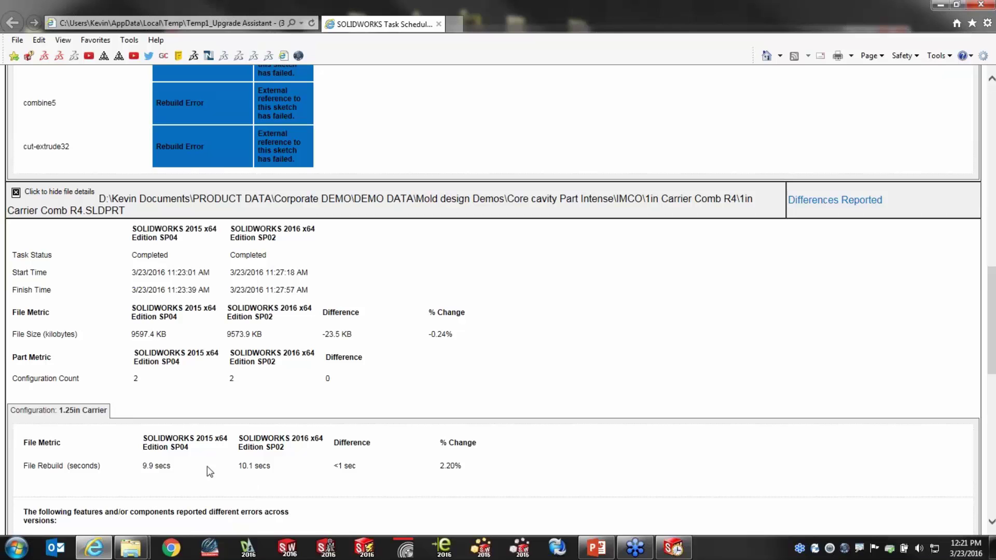
{"action": "scroll", "coordinate": [280, 433], "scroll_direction": "up", "scroll_amount": 3}
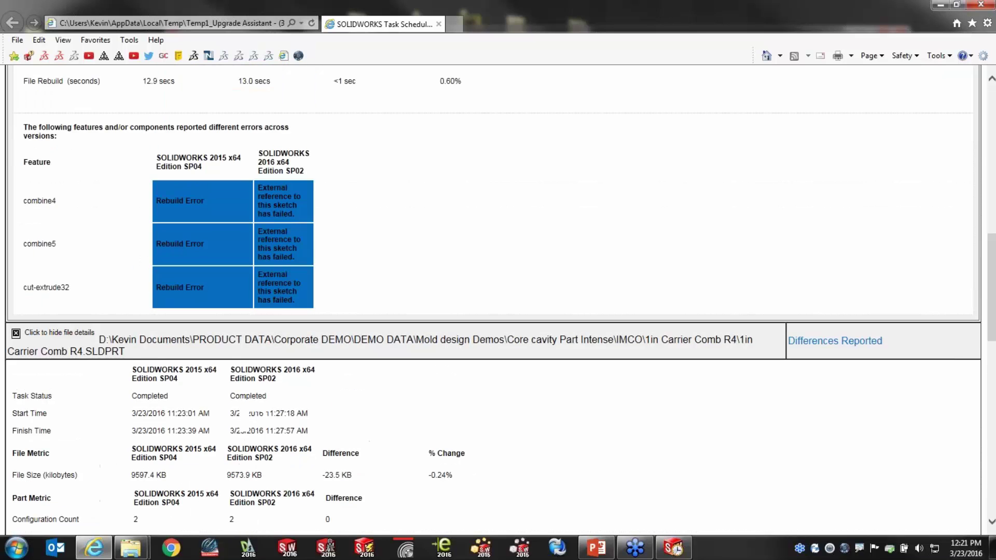
{"action": "scroll", "coordinate": [275, 429], "scroll_direction": "down", "scroll_amount": 7}
{"action": "scroll", "coordinate": [270, 426], "scroll_direction": "down", "scroll_amount": 3}
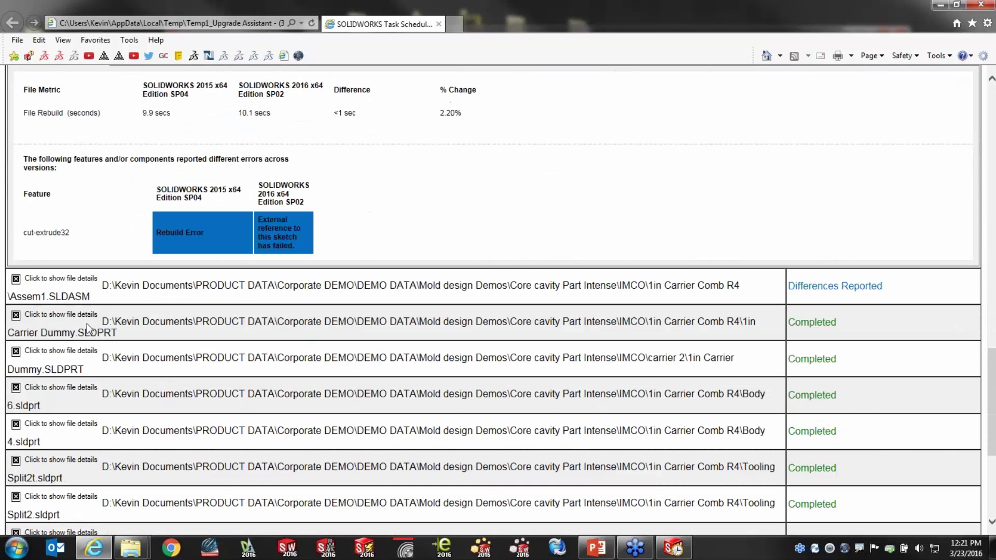
Step: Expand the Assem1.SLDASM entry, examine its metrics and component error differences, and close the report
{"action": "left_click", "coordinate": [18, 284]}
{"action": "scroll", "coordinate": [469, 447], "scroll_direction": "down", "scroll_amount": 3}
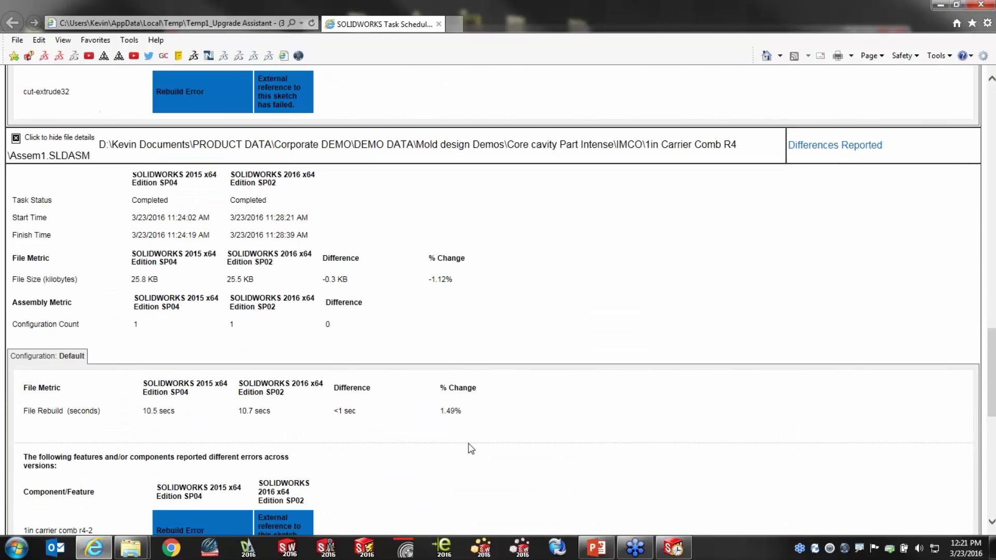
{"action": "scroll", "coordinate": [469, 447], "scroll_direction": "down", "scroll_amount": 3}
{"action": "scroll", "coordinate": [427, 233], "scroll_direction": "down", "scroll_amount": 2}
{"action": "scroll", "coordinate": [427, 233], "scroll_direction": "up", "scroll_amount": 1}
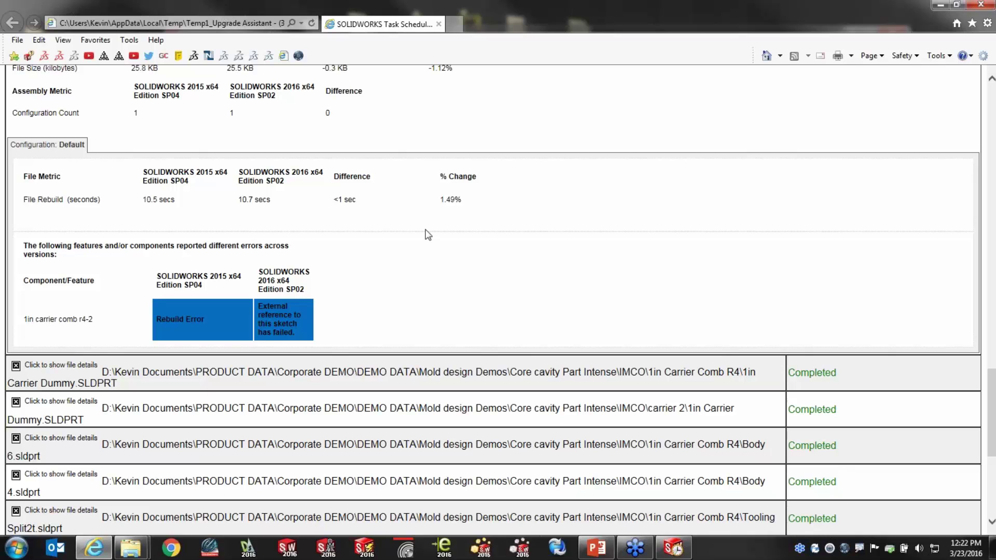
{"action": "scroll", "coordinate": [444, 256], "scroll_direction": "up", "scroll_amount": 4}
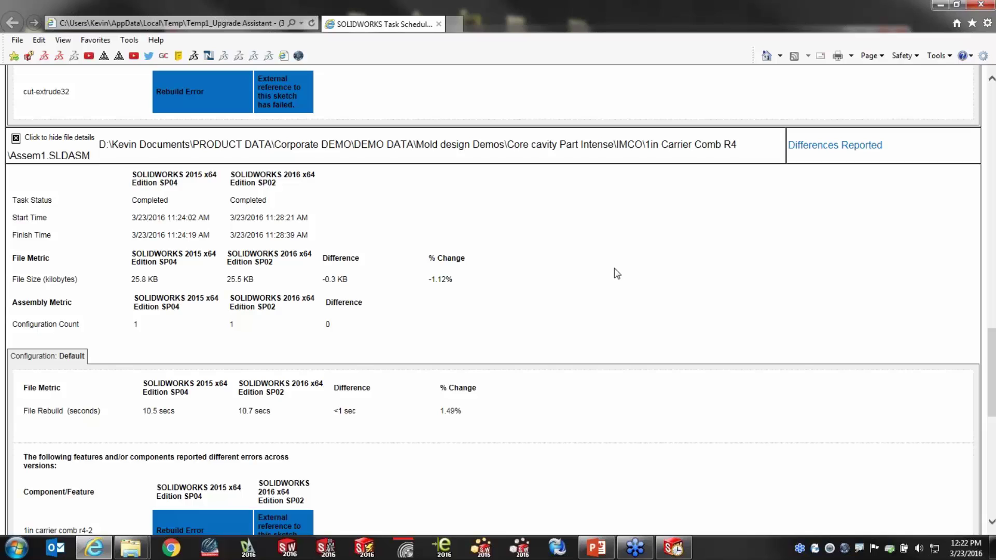
{"action": "left_click", "coordinate": [980, 6]}
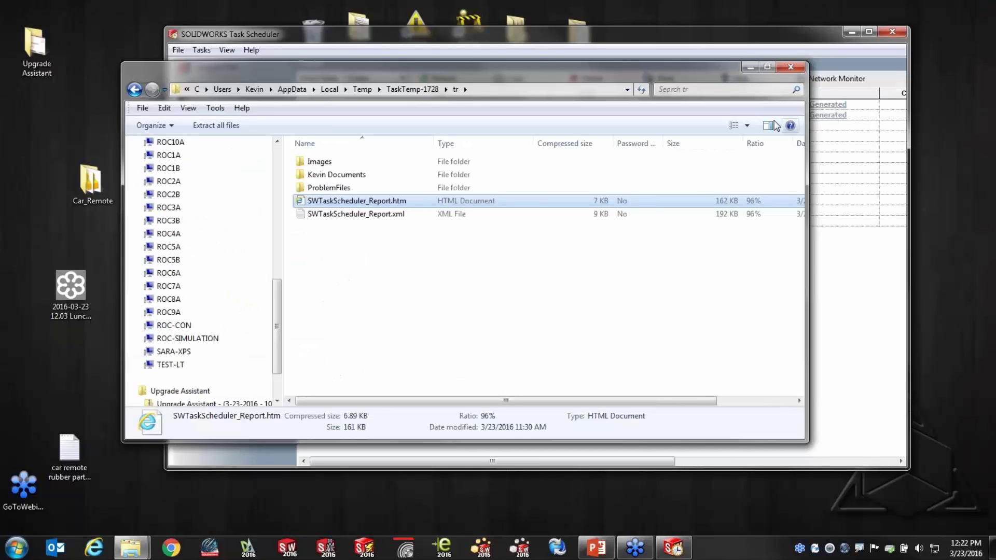
Step: Open the PDM_PRO vault in a maximized window and view the version information of the Center Support part in the Enclosure Maker folder
{"action": "left_click_drag", "start_coordinate": [279, 306], "coordinate": [278, 166]}
{"action": "left_click", "coordinate": [177, 226]}
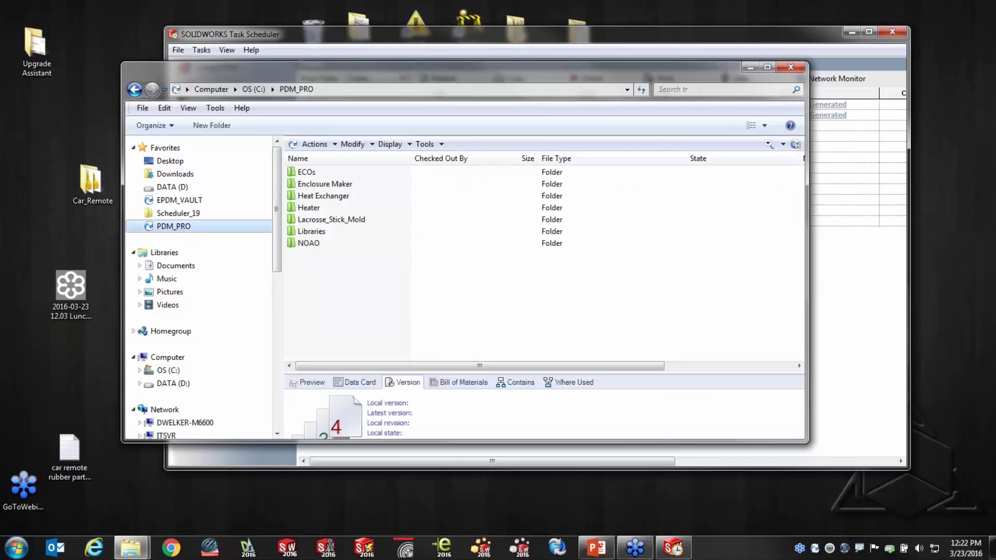
{"action": "left_click", "coordinate": [767, 67]}
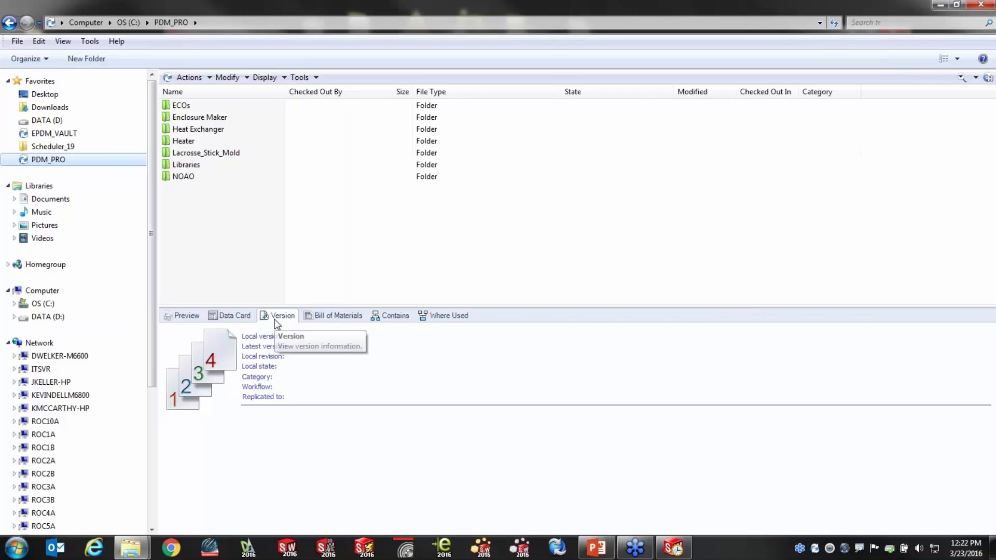
{"action": "double_click", "coordinate": [207, 118]}
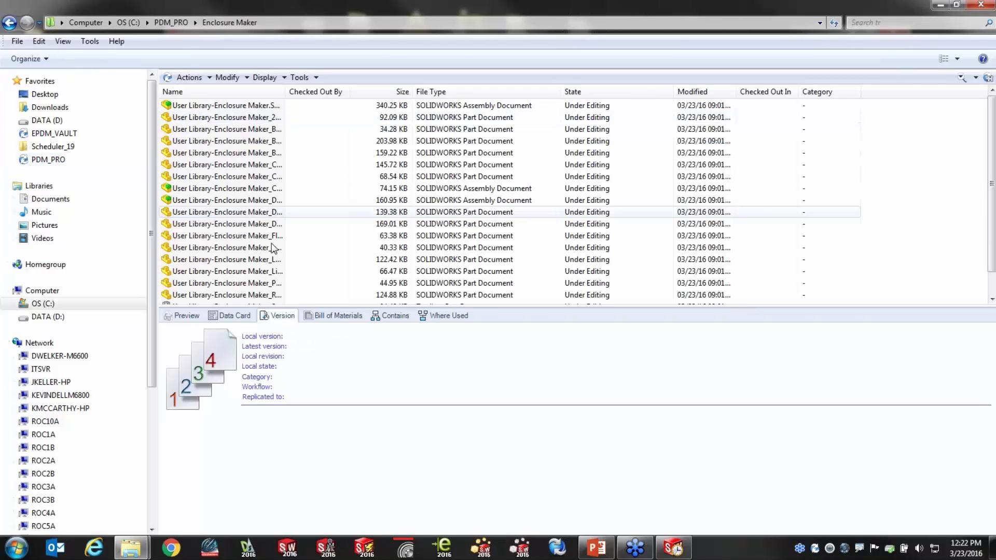
{"action": "left_click", "coordinate": [256, 177]}
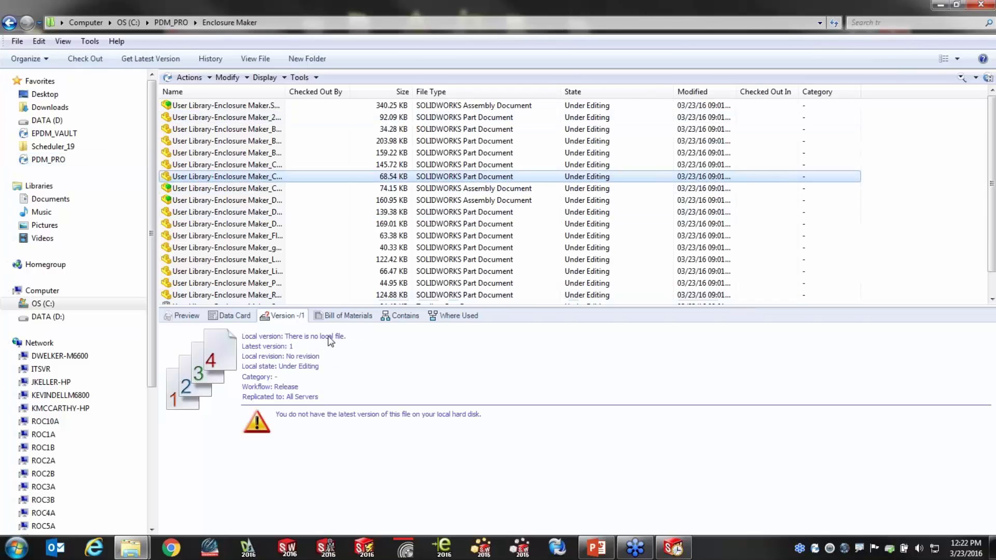
Step: Switch the PDM_PRO vault to offline mode and reopen its Enclosure Maker folder
{"action": "left_click", "coordinate": [319, 78]}
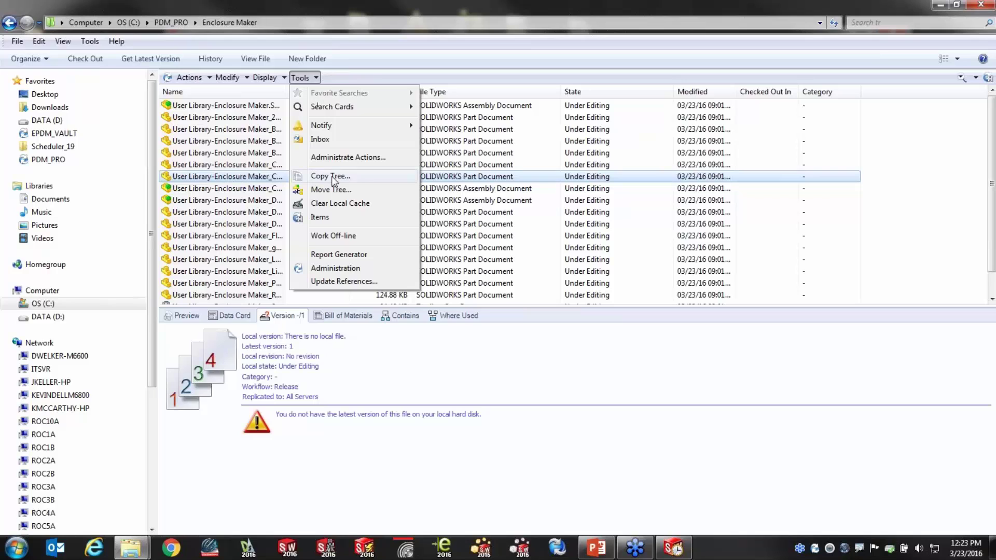
{"action": "left_click", "coordinate": [345, 236]}
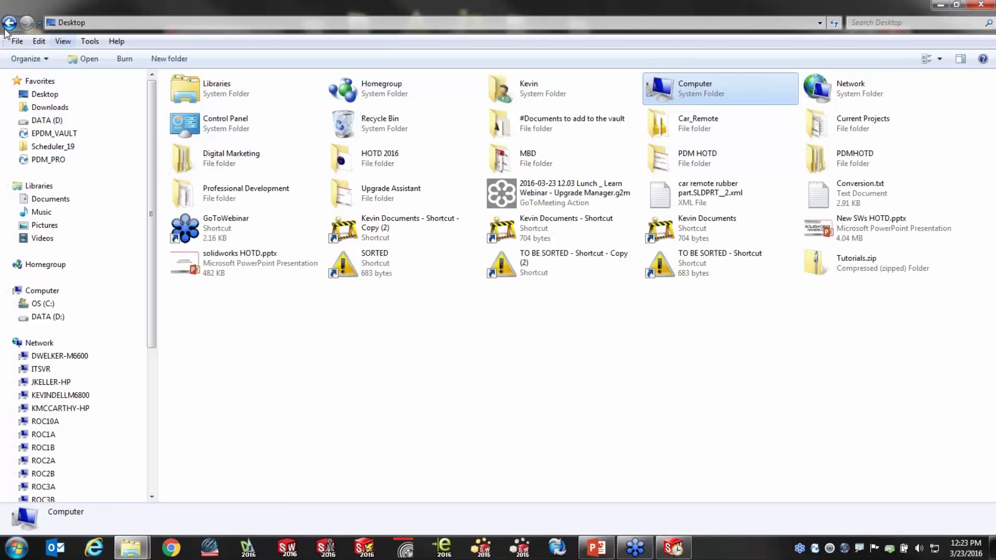
{"action": "left_click", "coordinate": [38, 161]}
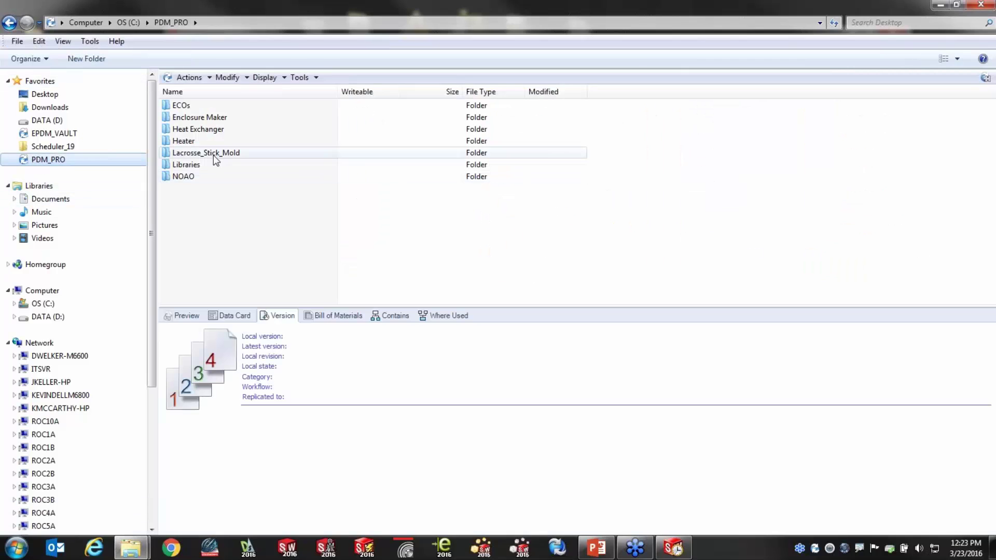
{"action": "double_click", "coordinate": [211, 115]}
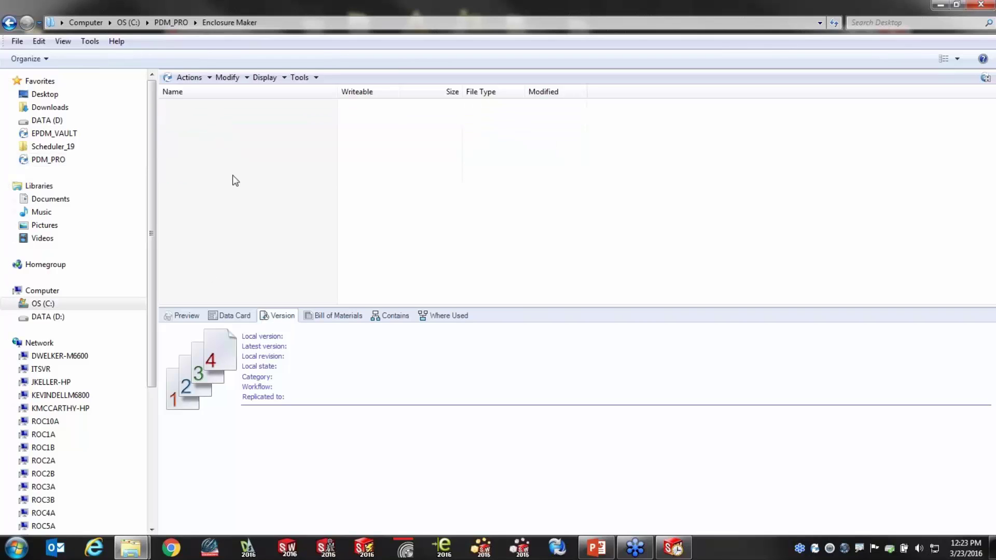
Step: Check the offline contents of the Heat Exchanger and Heater folders and return to the PDM_PRO root
{"action": "left_click", "coordinate": [172, 23]}
{"action": "double_click", "coordinate": [199, 130]}
{"action": "left_click", "coordinate": [164, 22]}
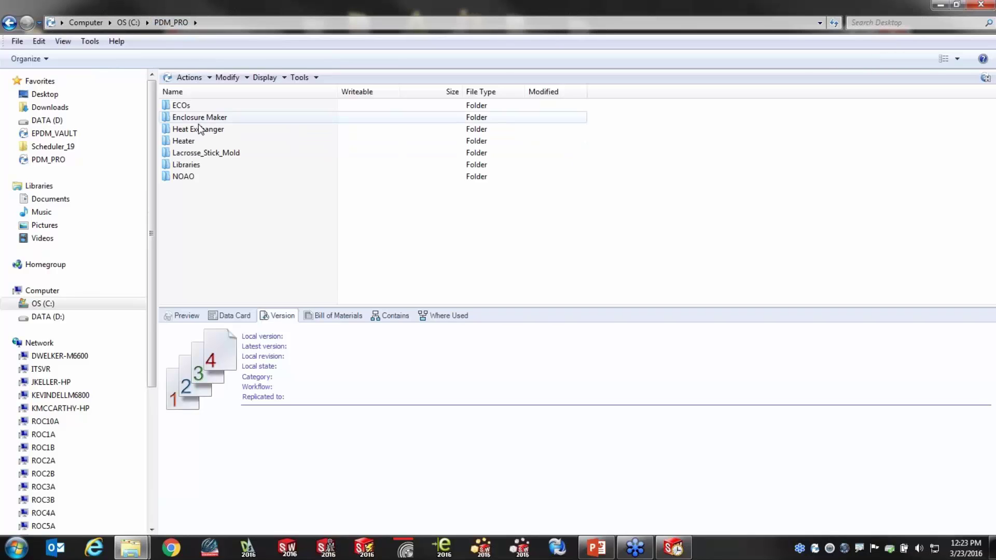
{"action": "double_click", "coordinate": [184, 141]}
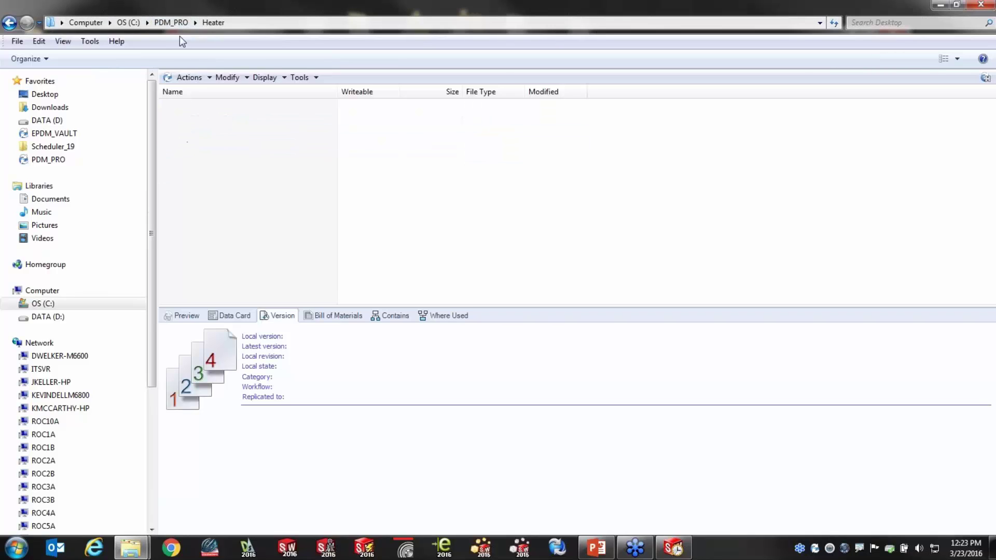
{"action": "left_click", "coordinate": [163, 23]}
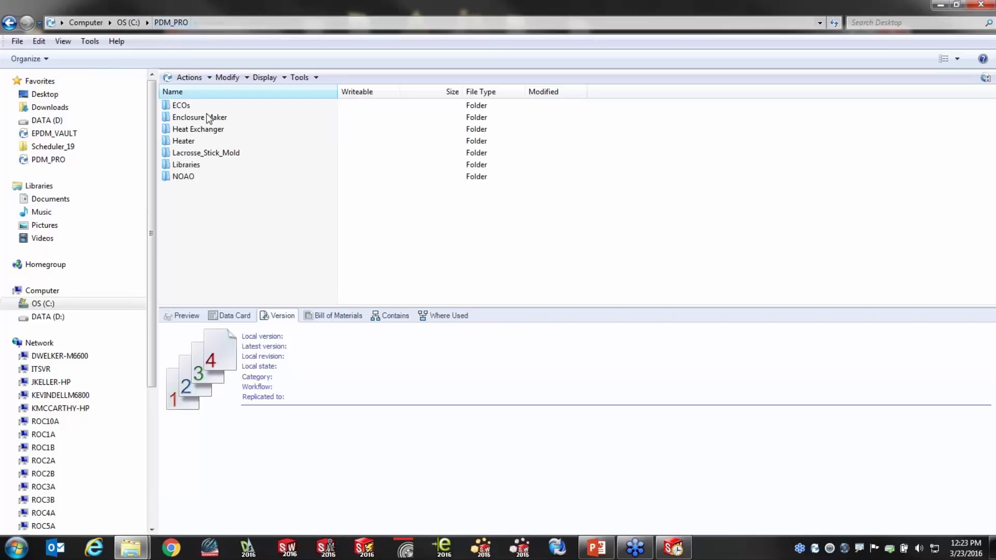
Step: Switch the PDM_PRO vault back to online mode and reopen its root folder
{"action": "left_click", "coordinate": [314, 78]}
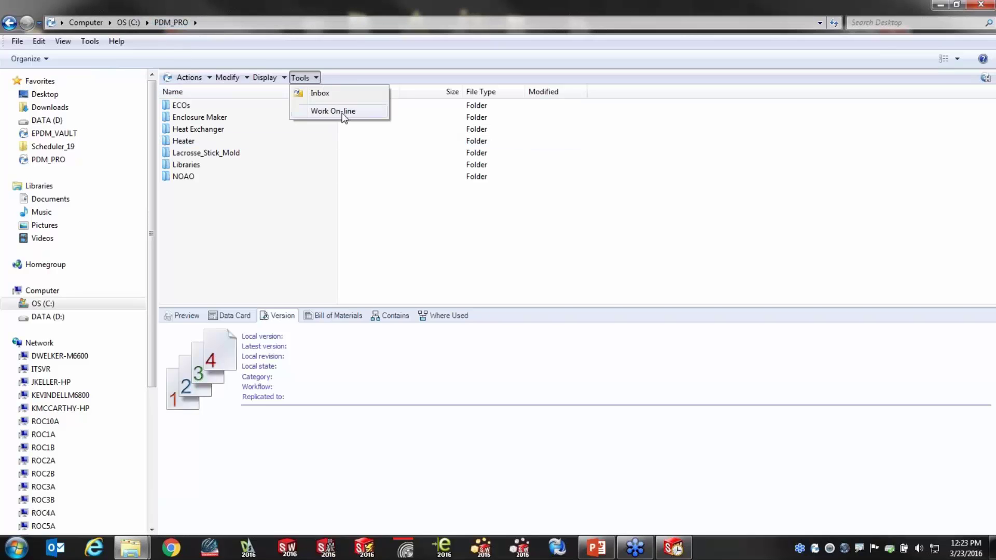
{"action": "left_click", "coordinate": [344, 111]}
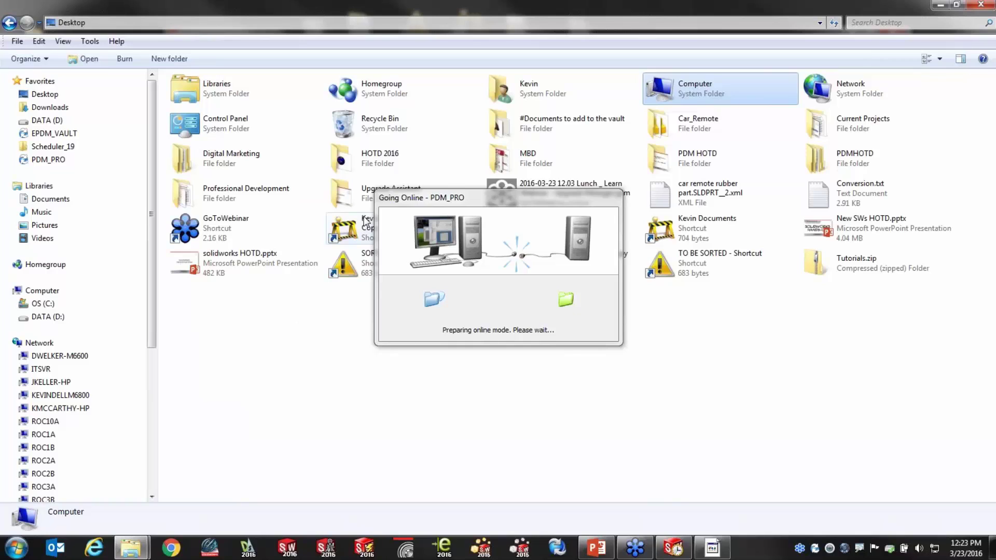
{"action": "left_click", "coordinate": [58, 160]}
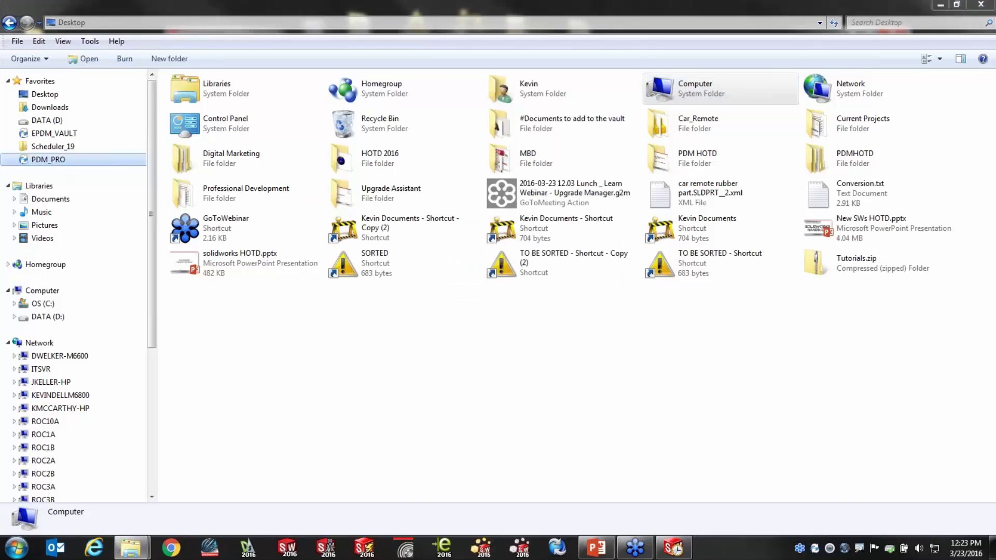
Step: Get the latest version of all files in every folder at the root of the PDM_PRO vault
{"action": "left_click_drag", "start_coordinate": [244, 213], "coordinate": [180, 106]}
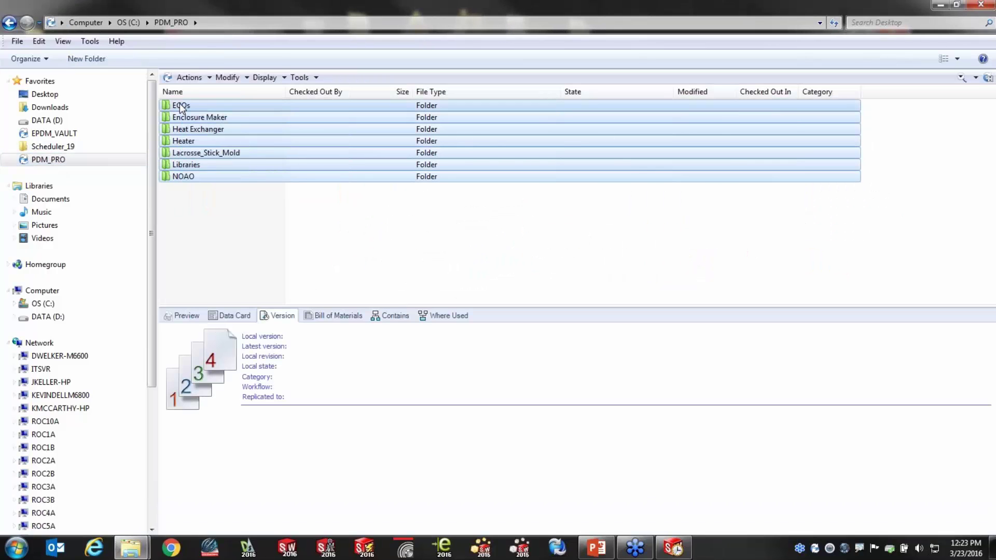
{"action": "right_click", "coordinate": [182, 106]}
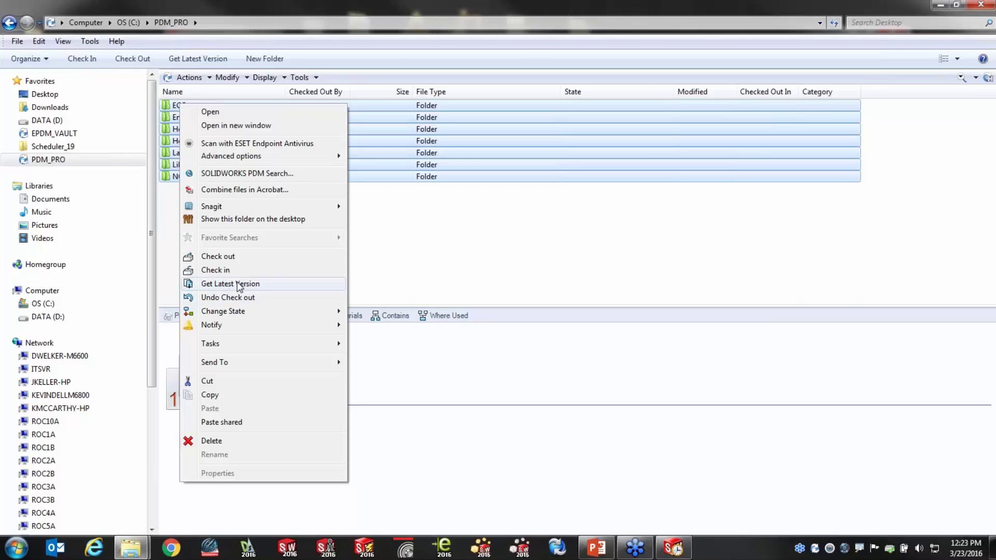
{"action": "left_click", "coordinate": [234, 283]}
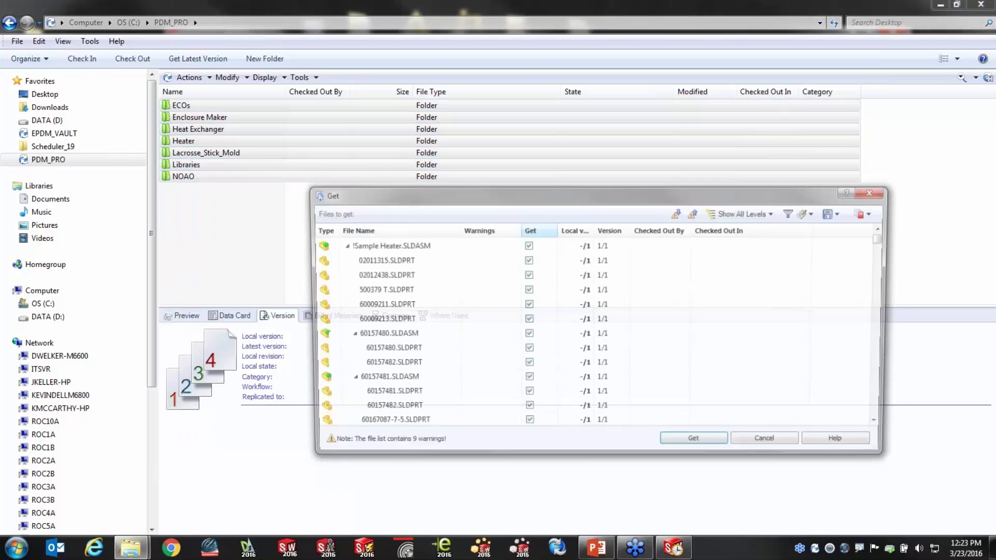
{"action": "left_click", "coordinate": [681, 445]}
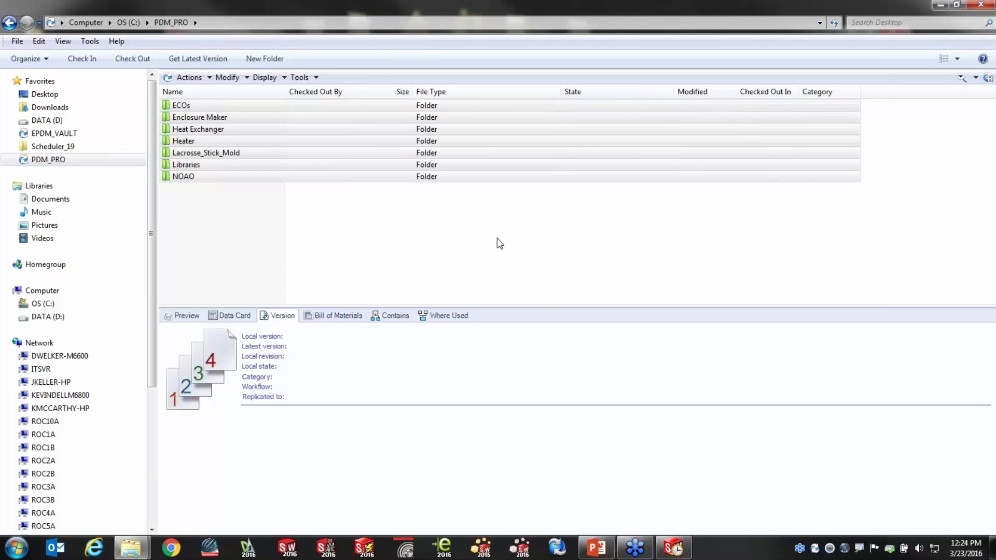
Step: Take the PDM_PRO vault offline with its cached files and open the Enclosure Maker folder
{"action": "left_click", "coordinate": [317, 78]}
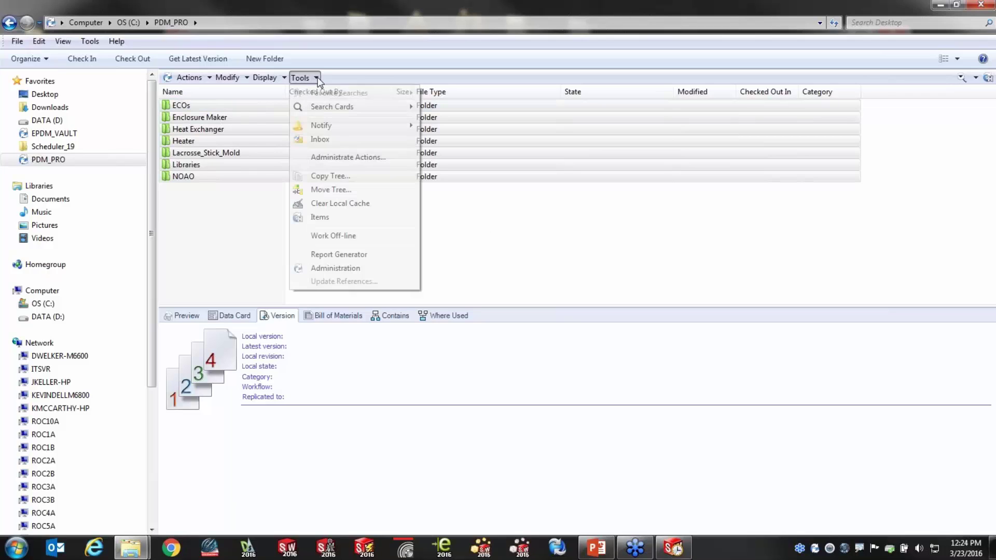
{"action": "left_click", "coordinate": [363, 236]}
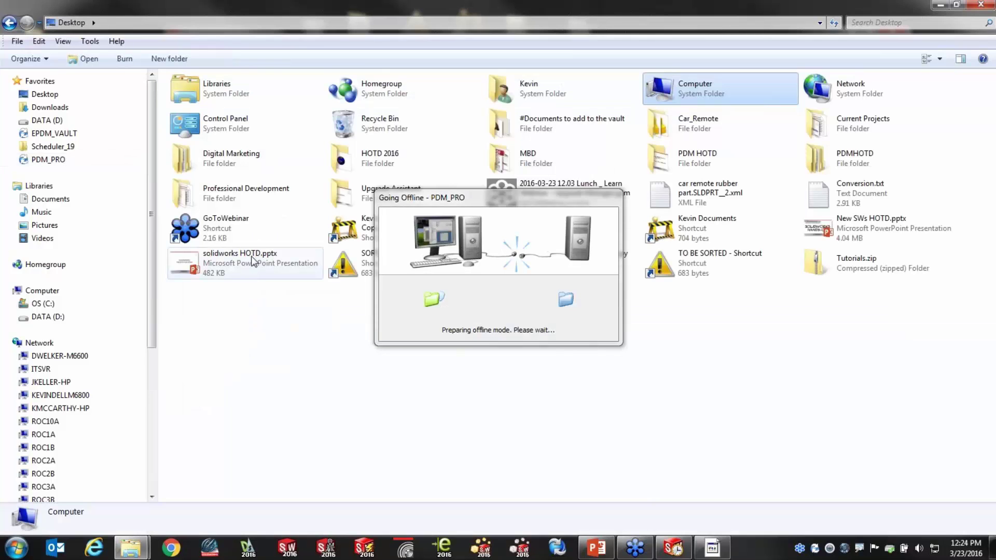
{"action": "left_click", "coordinate": [50, 160]}
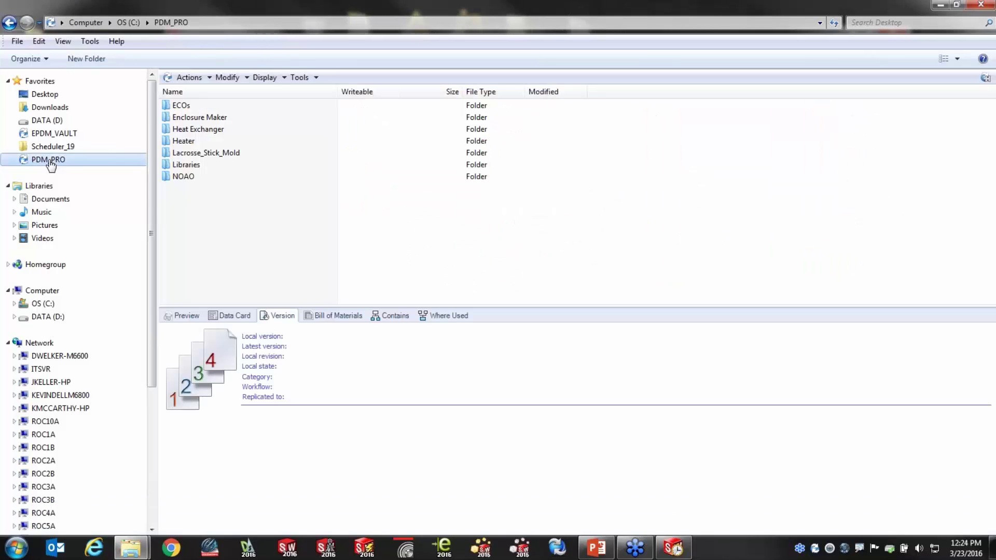
{"action": "double_click", "coordinate": [202, 116]}
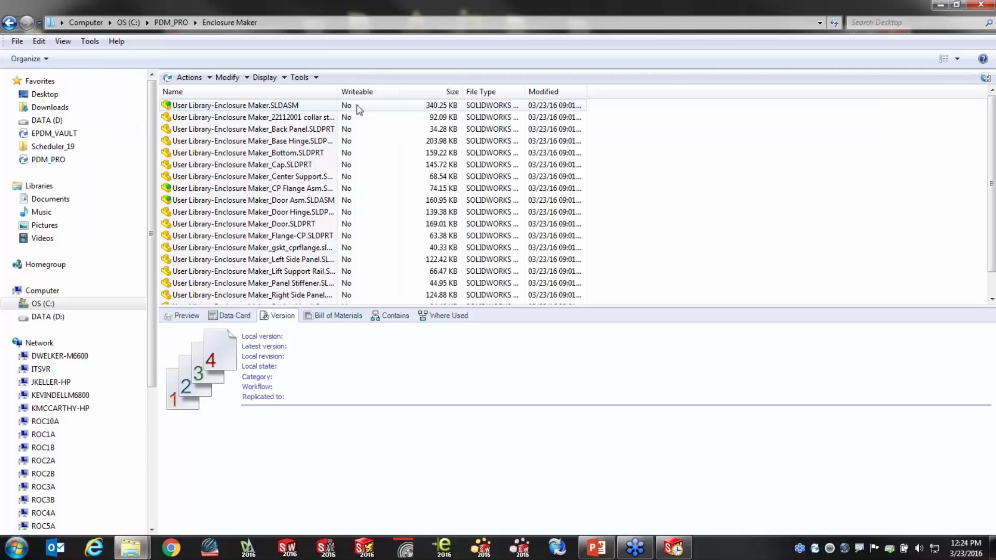
Step: Clear the Read-only attribute in the properties of User Library-Enclosure Maker.SLDASM
{"action": "right_click", "coordinate": [277, 107]}
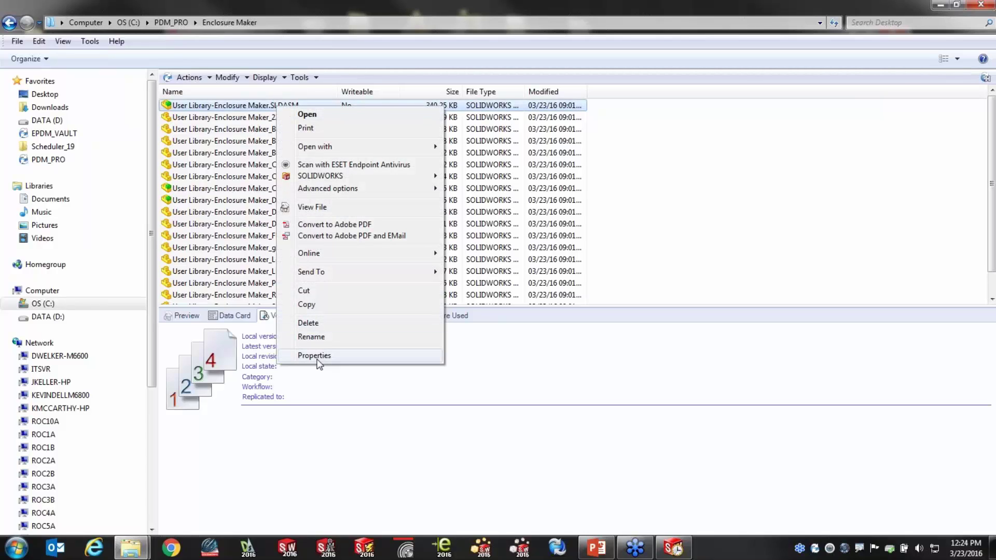
{"action": "left_click", "coordinate": [319, 354]}
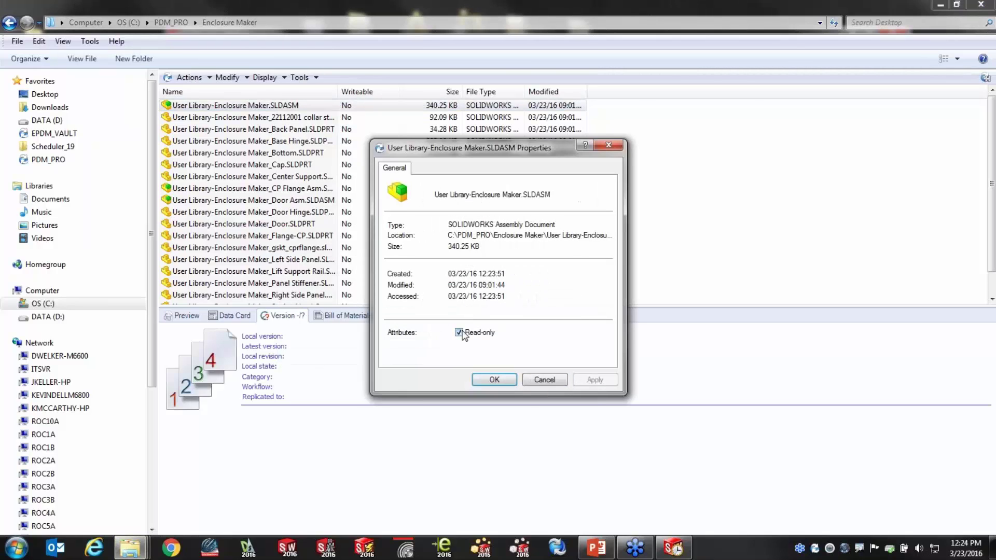
{"action": "left_click", "coordinate": [459, 332]}
{"action": "left_click", "coordinate": [487, 379]}
Step: Try to access the shared properties of the Enclosure Maker files from the 22112001 collar through the Lift Support Rail, then deselect them
{"action": "left_click", "coordinate": [284, 118]}
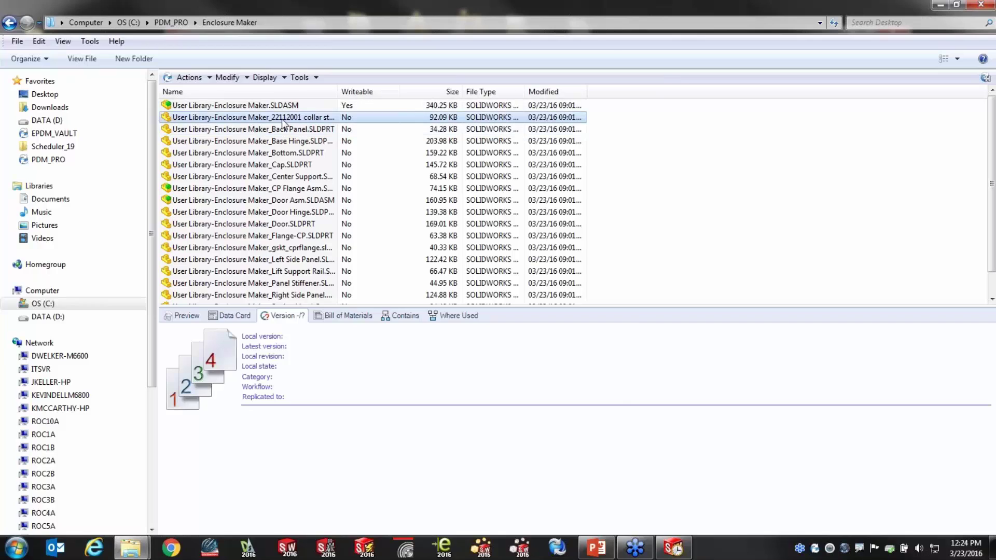
{"action": "left_click", "coordinate": [293, 270], "text": "shift"}
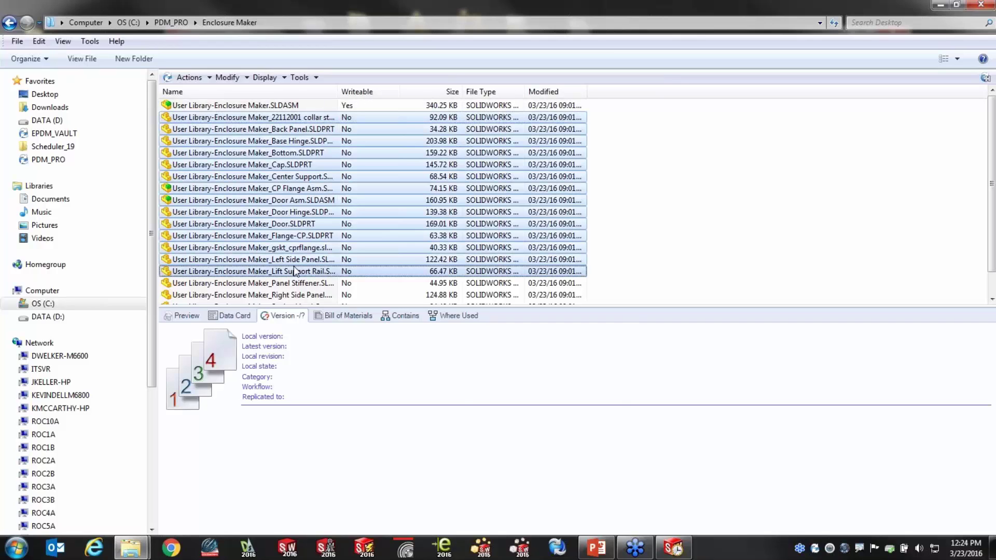
{"action": "right_click", "coordinate": [294, 270]}
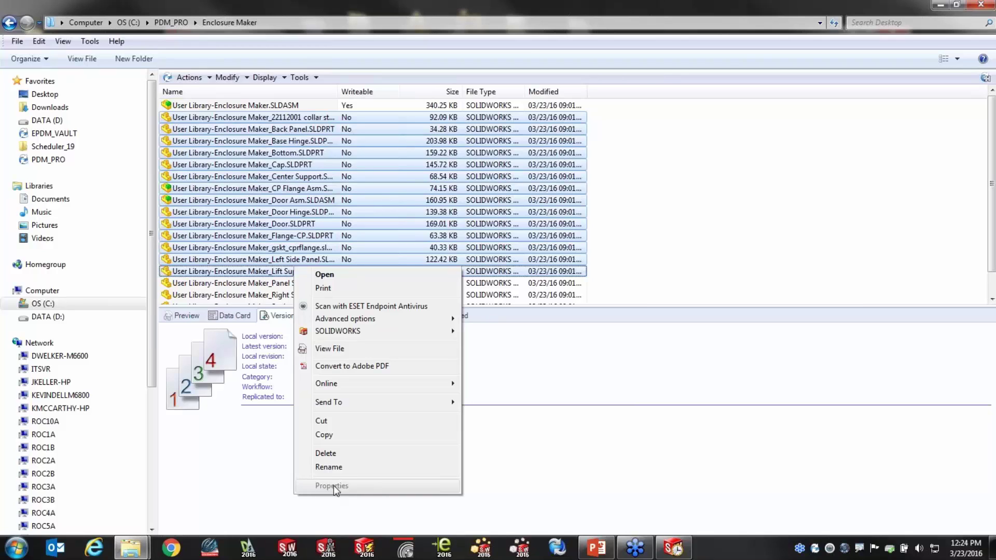
{"action": "left_click", "coordinate": [708, 247]}
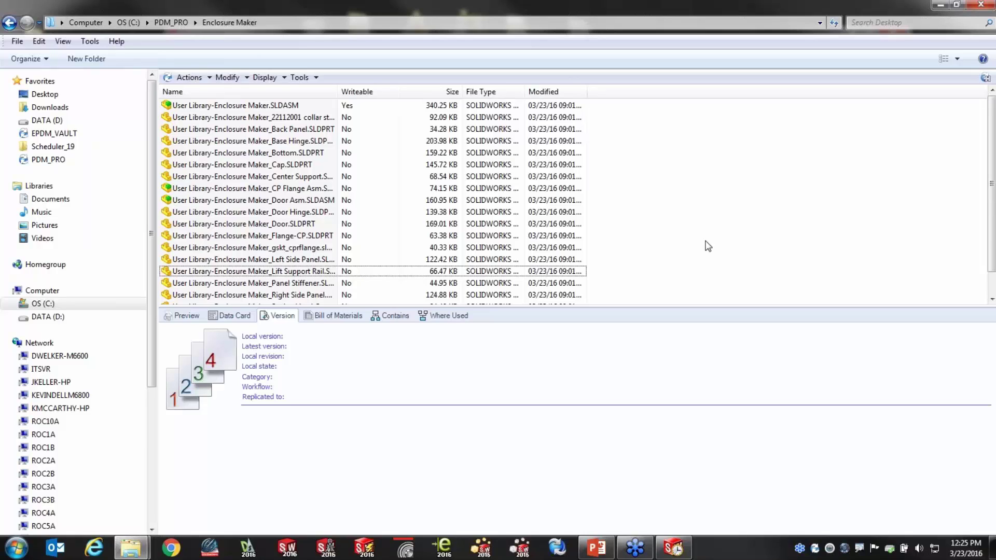
Step: Delete the PDM_PRO file vault view from the C: drive, logging in to the vault and leaving its local contents as normal files and folders
{"action": "left_click", "coordinate": [166, 23]}
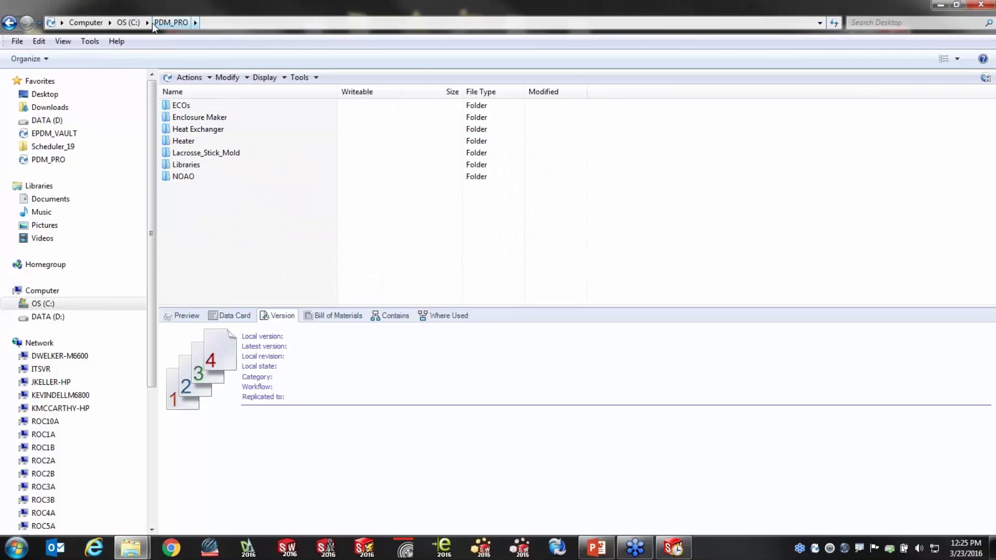
{"action": "left_click", "coordinate": [128, 22]}
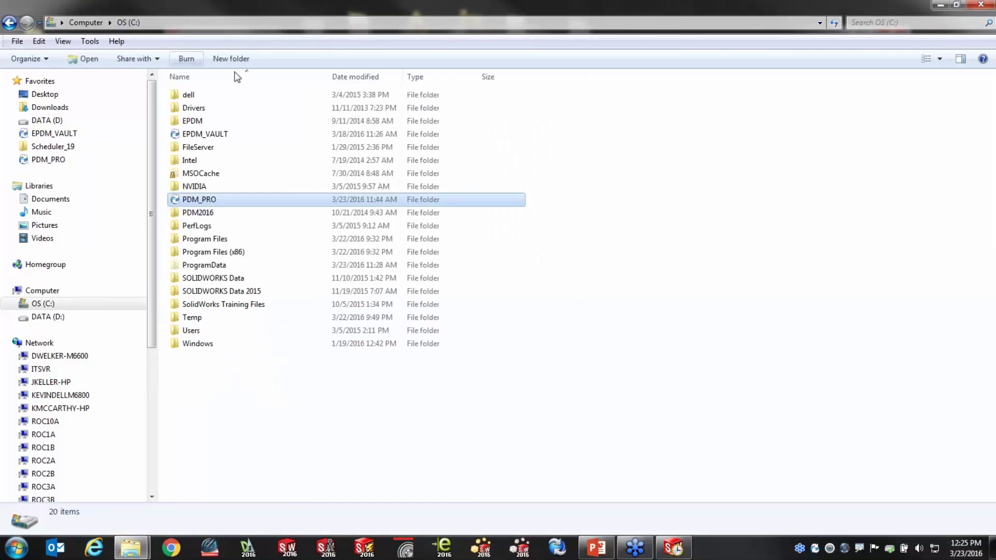
{"action": "right_click", "coordinate": [210, 201]}
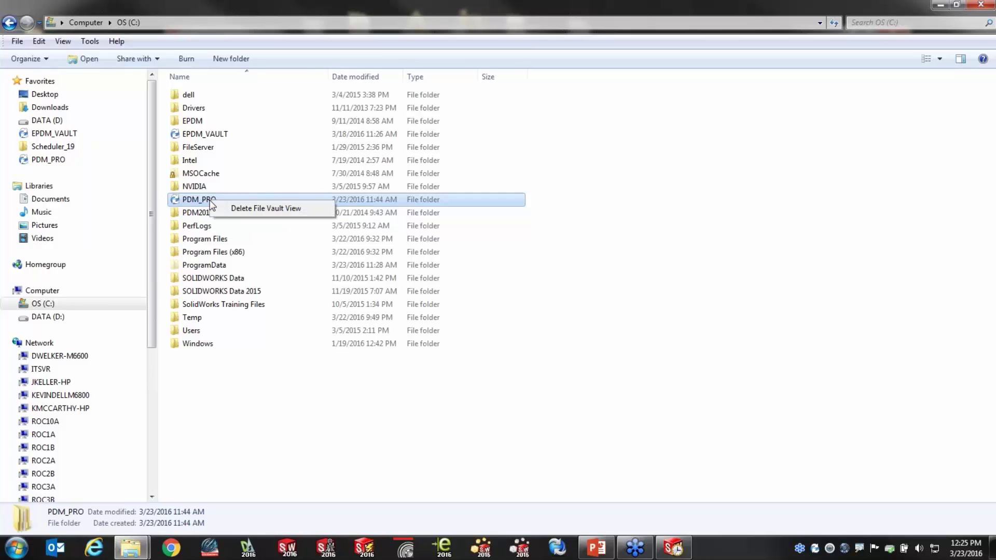
{"action": "left_click", "coordinate": [273, 208]}
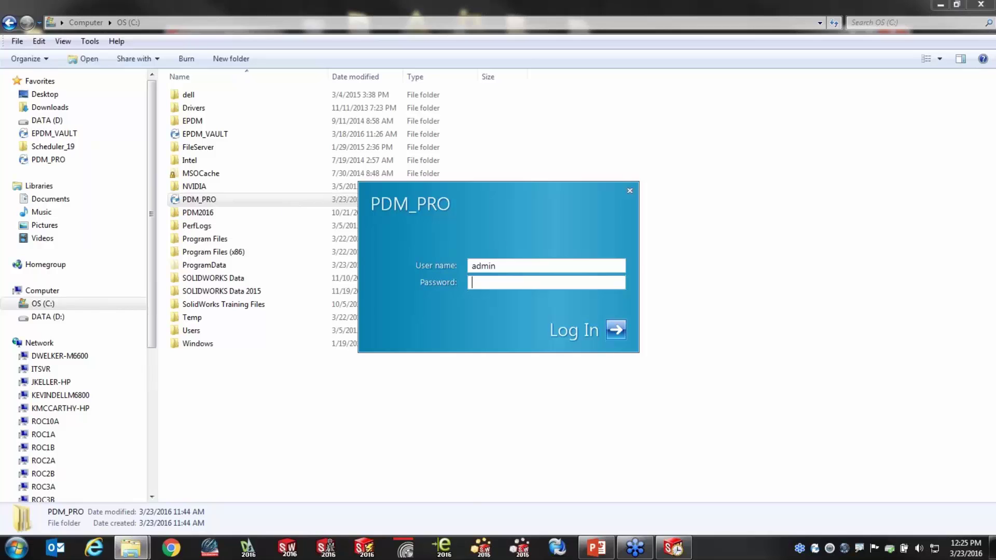
{"action": "left_click", "coordinate": [616, 329]}
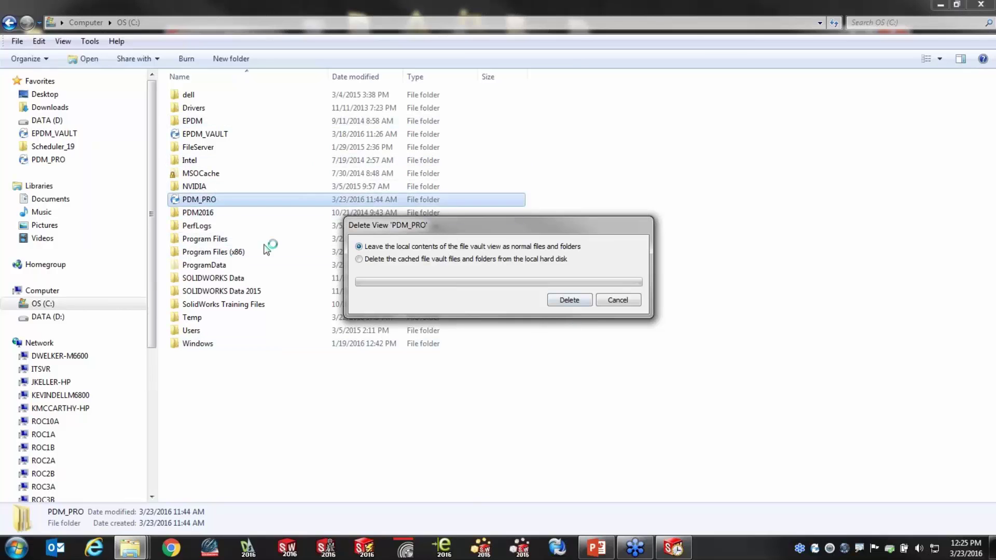
{"action": "left_click", "coordinate": [568, 301]}
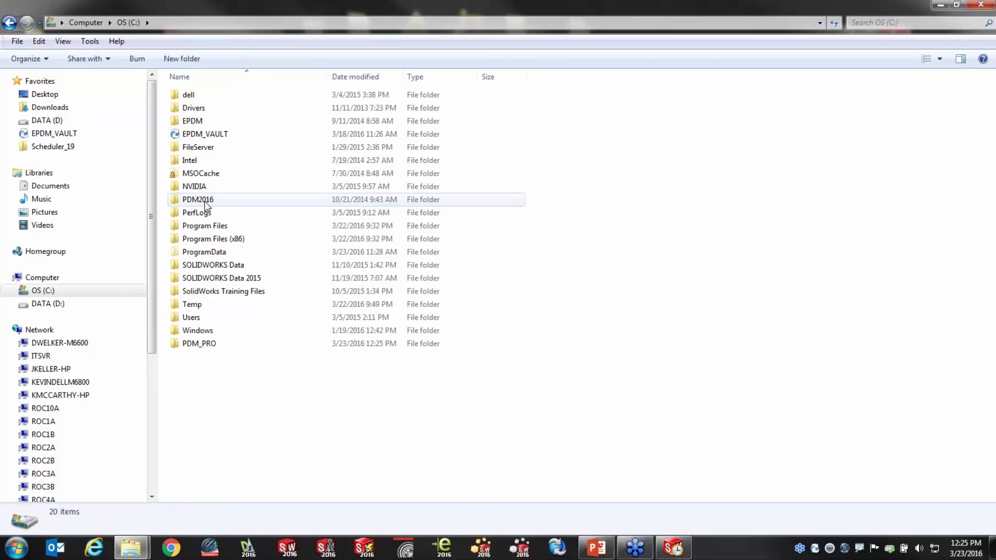
Step: Clear the Read-only attribute in the shared properties of all folders inside the local PDM_PRO folder
{"action": "left_click", "coordinate": [191, 344]}
{"action": "double_click", "coordinate": [189, 344]}
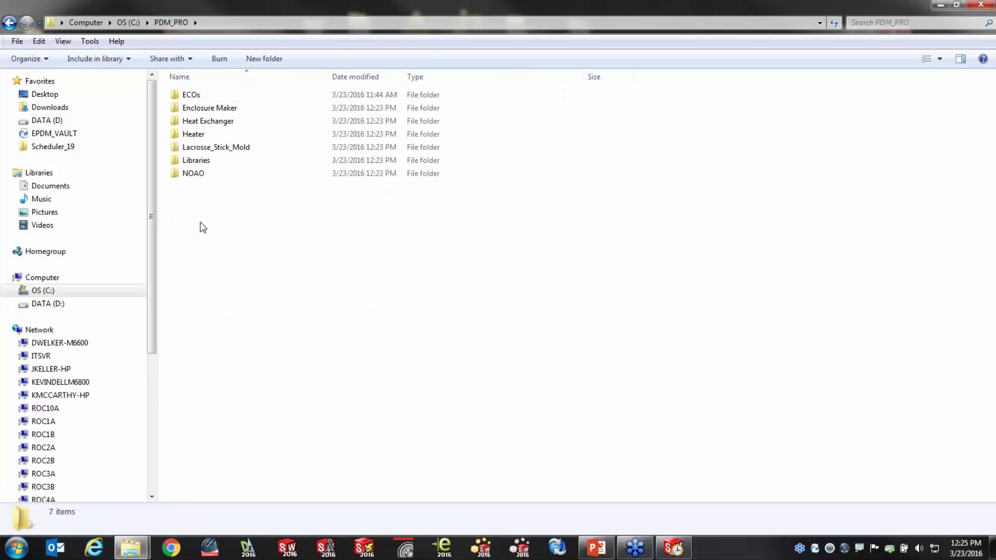
{"action": "left_click_drag", "start_coordinate": [301, 257], "coordinate": [187, 97]}
{"action": "right_click", "coordinate": [187, 96]}
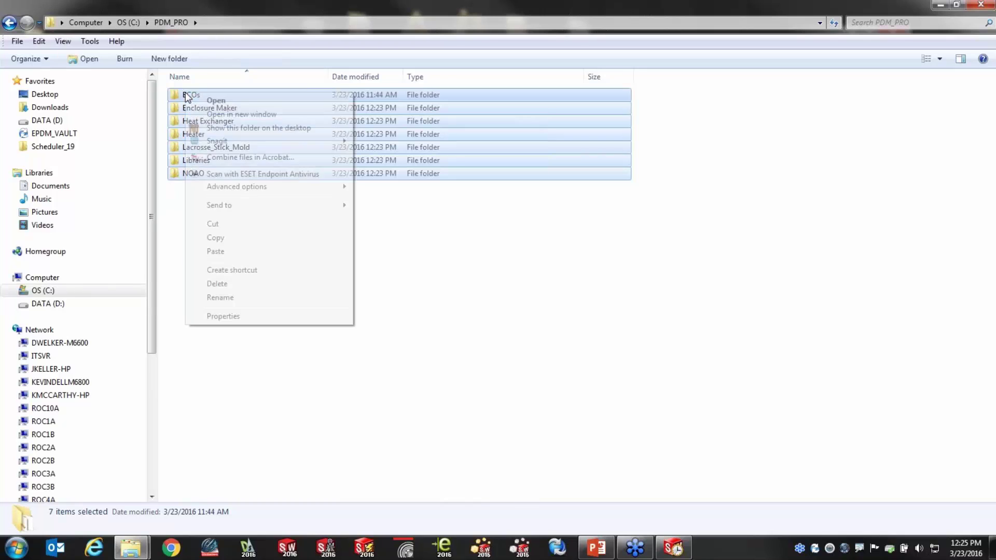
{"action": "left_click", "coordinate": [229, 317]}
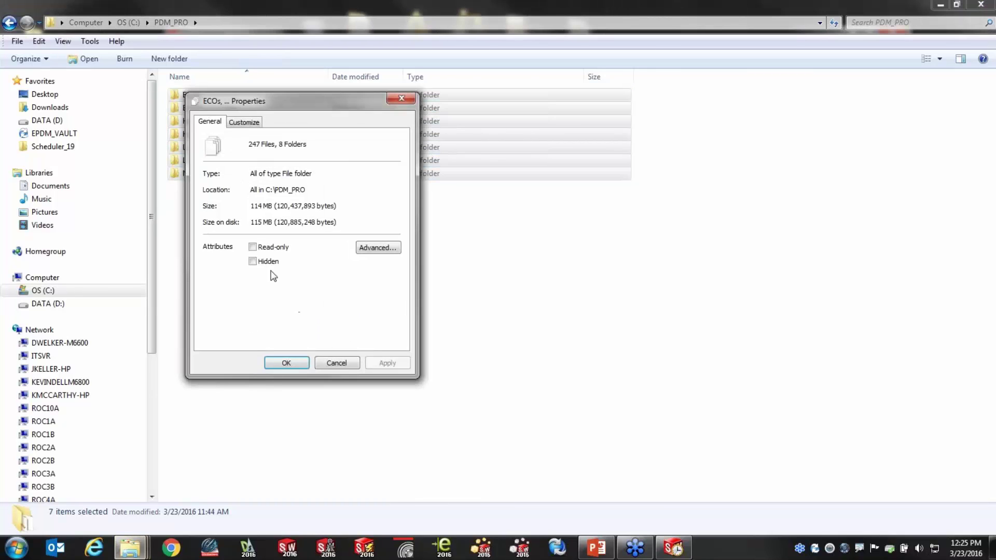
{"action": "left_click", "coordinate": [252, 247]}
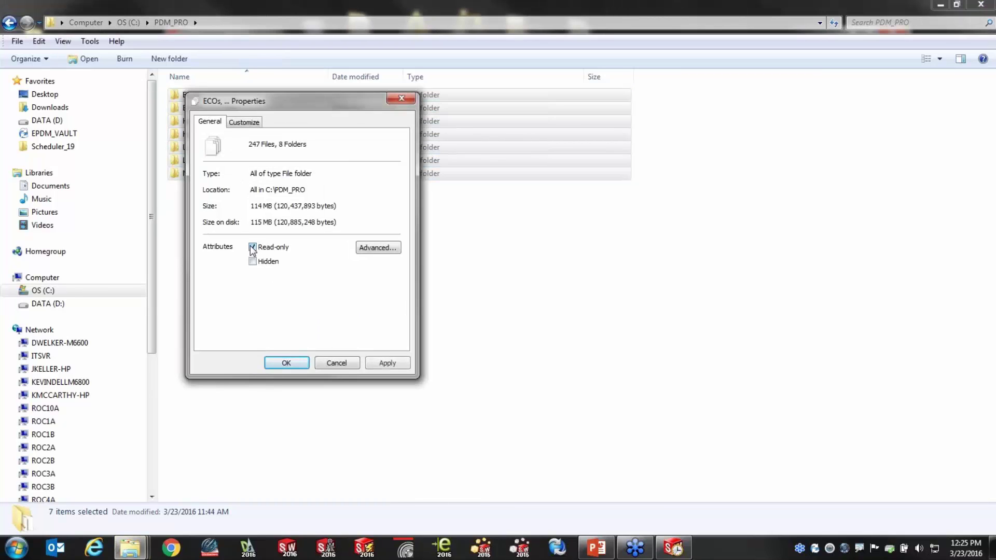
{"action": "left_click", "coordinate": [253, 248]}
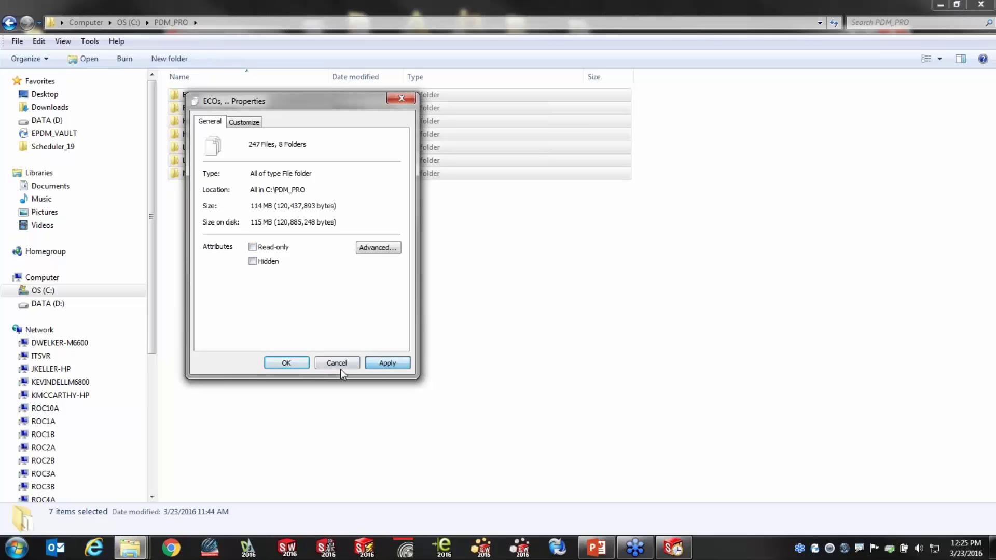
{"action": "left_click", "coordinate": [285, 362]}
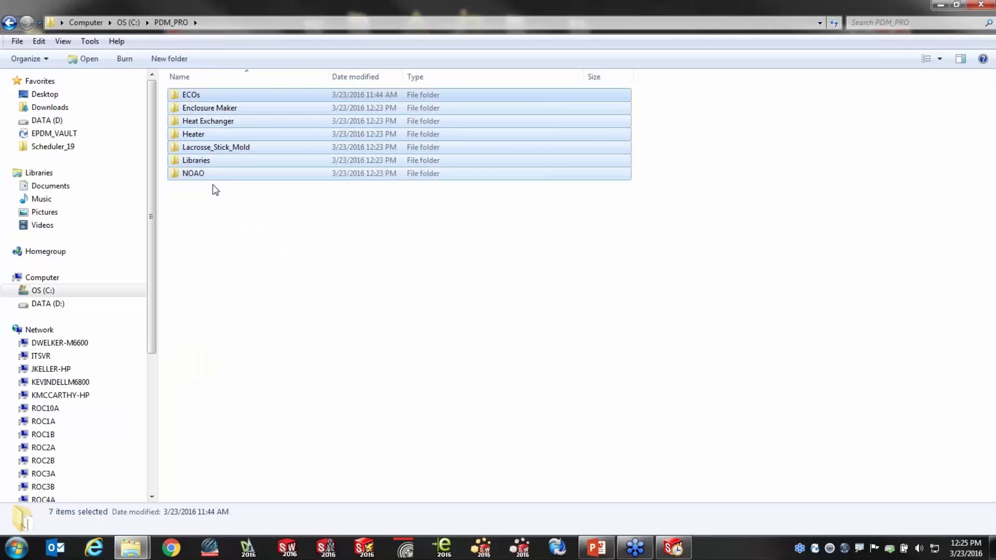
Step: Open the Enclosure Maker folder and dismiss the PDM_PRO vault login, agreeing to disable automatic login from the Explorer
{"action": "double_click", "coordinate": [218, 107]}
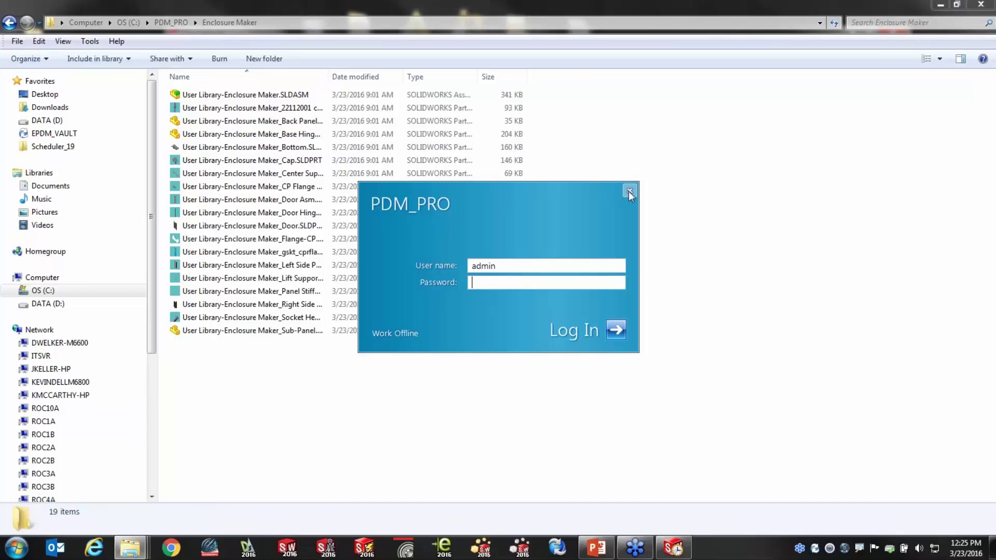
{"action": "left_click", "coordinate": [630, 190]}
{"action": "left_click", "coordinate": [619, 328]}
{"action": "left_click", "coordinate": [619, 329]}
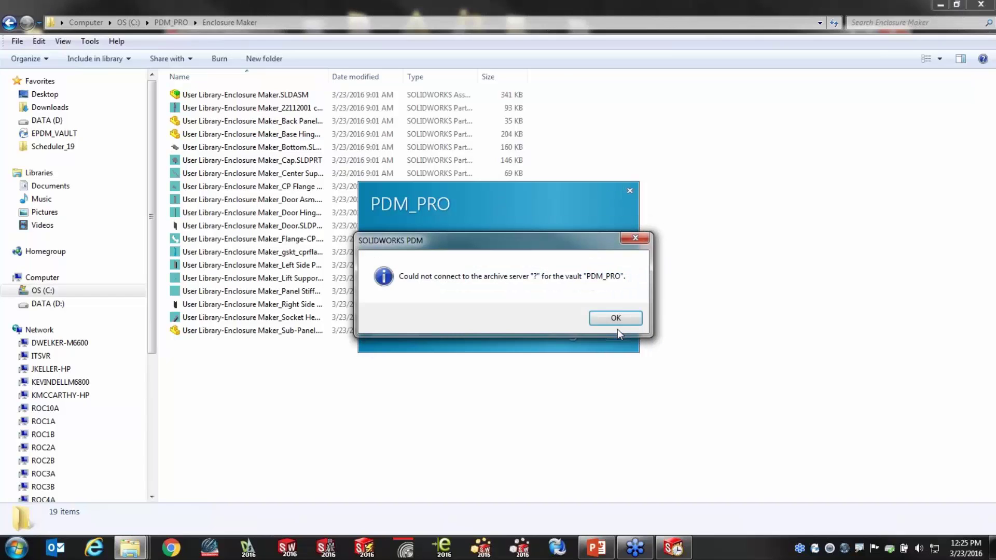
{"action": "left_click", "coordinate": [605, 318]}
{"action": "left_click", "coordinate": [629, 190]}
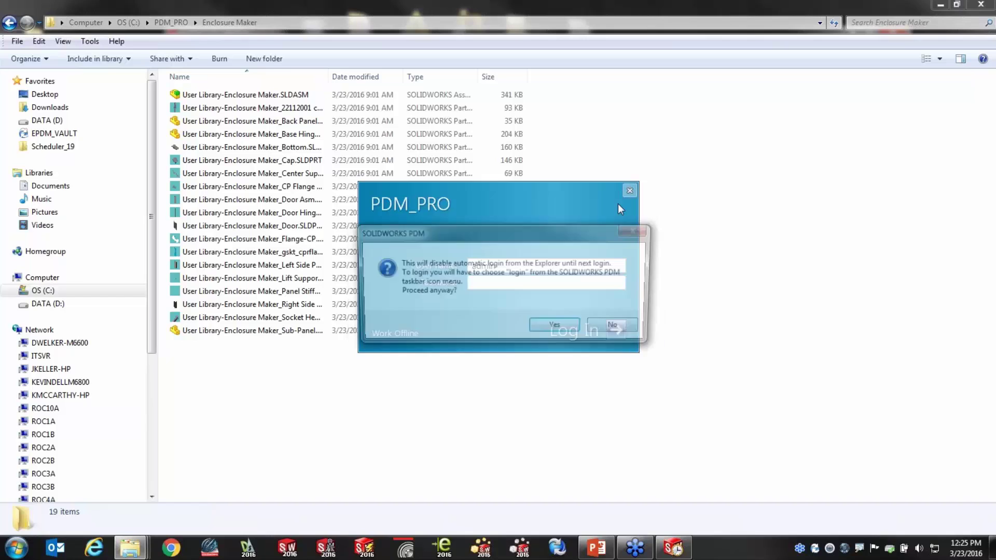
{"action": "left_click", "coordinate": [562, 321]}
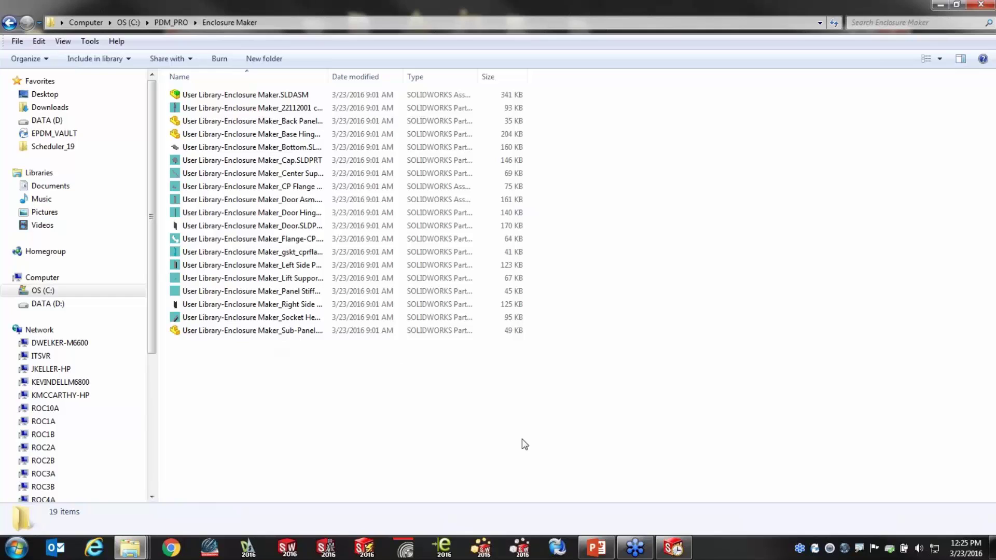
Step: Switch to SOLIDWORKS Task Scheduler
{"action": "left_click", "coordinate": [673, 548]}
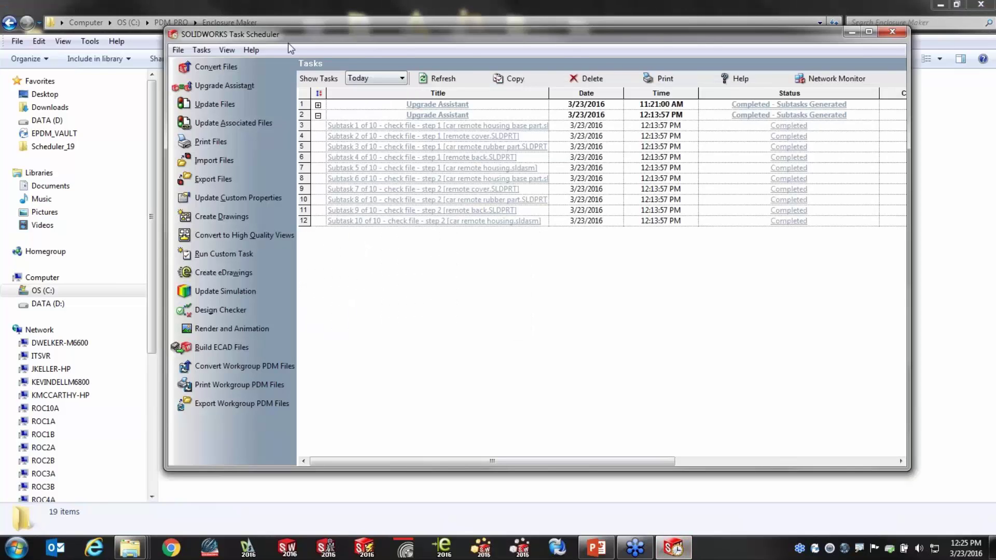